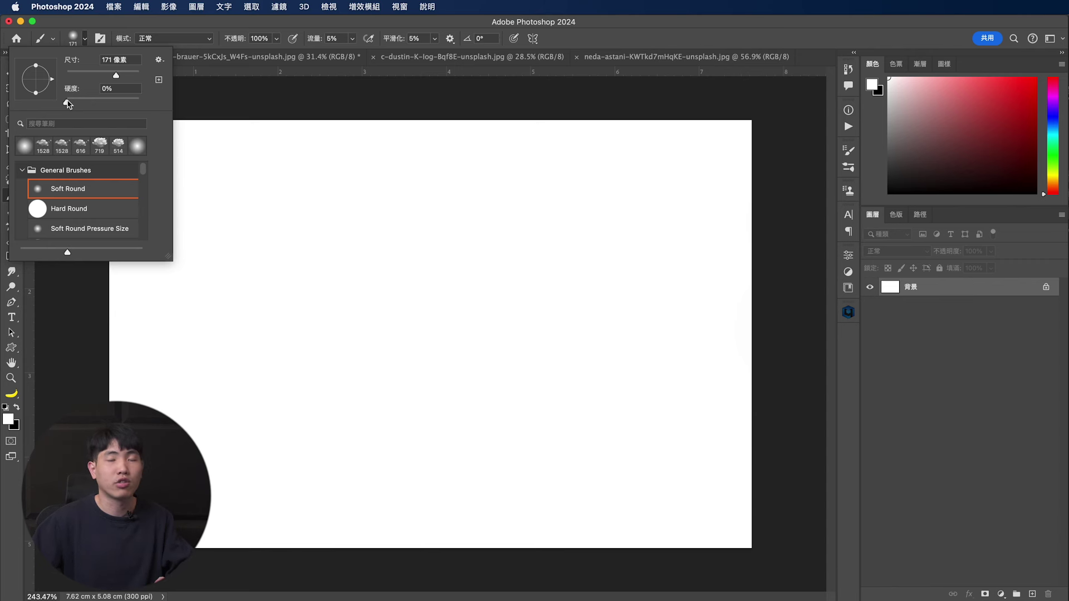
Close the brush presets and change the brush size up and down in steps, ending at 300 px.
key(Escape)
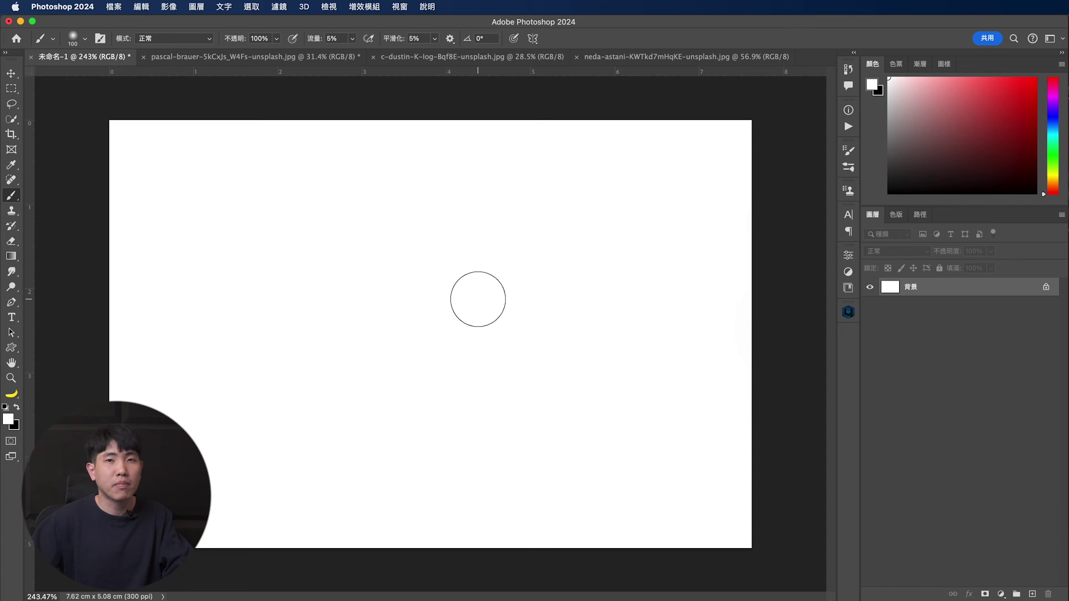
key(bracketright)
key(bracketright)
key(bracketright)
key(bracketright)
key(bracketleft)
key(bracketleft)
key(bracketleft)
key(bracketleft)
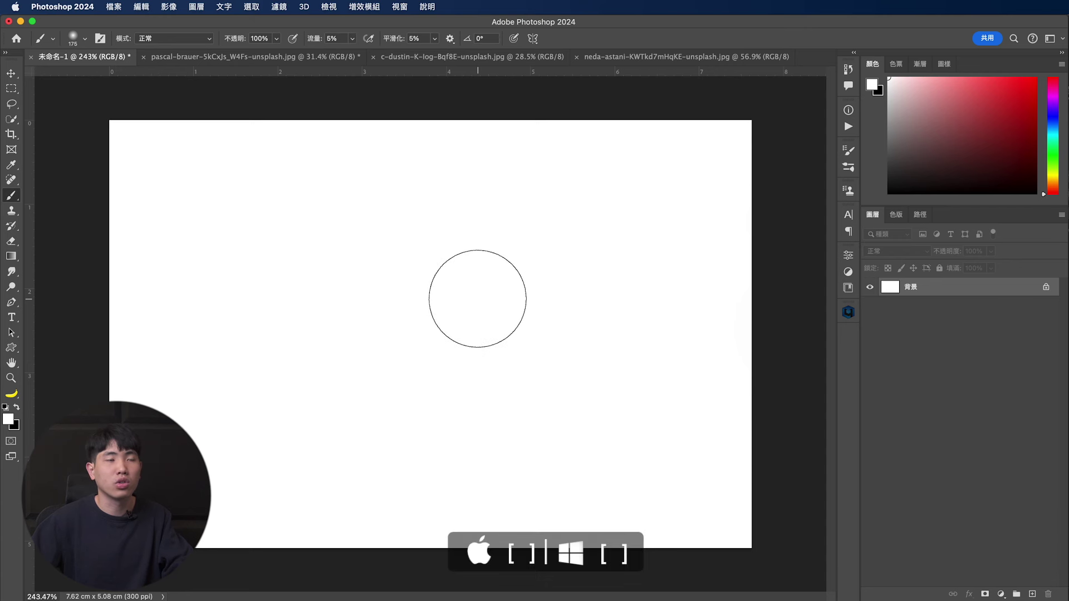
key(bracketright)
key(bracketright)
key(bracketright)
key(bracketright)
key(bracketright)
key(bracketright)
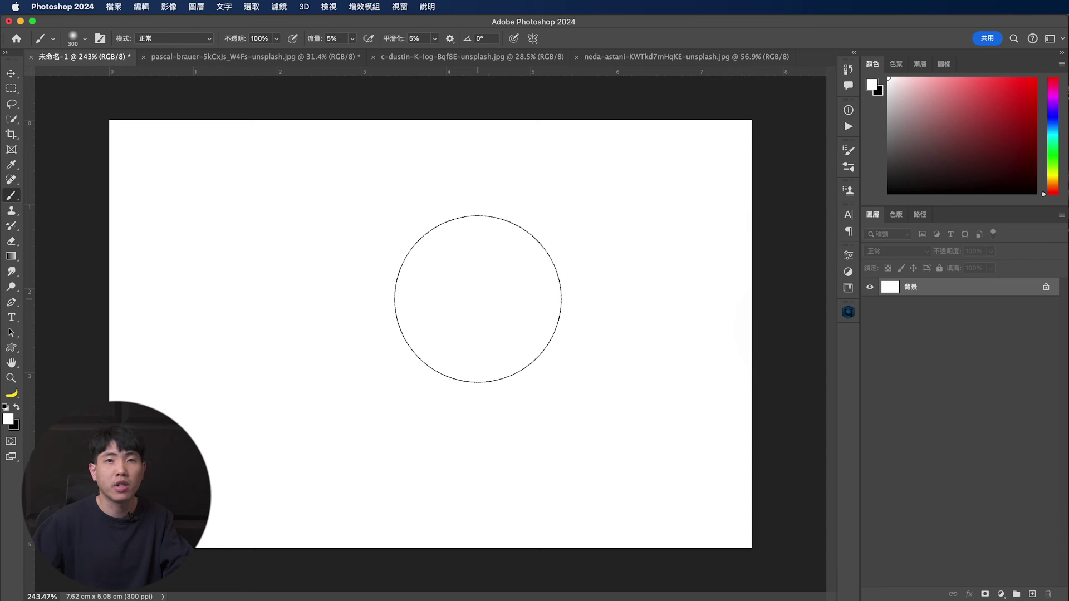
Raise and lower the hardness of the 300 px brush in steps, without altering its size.
key(shift)
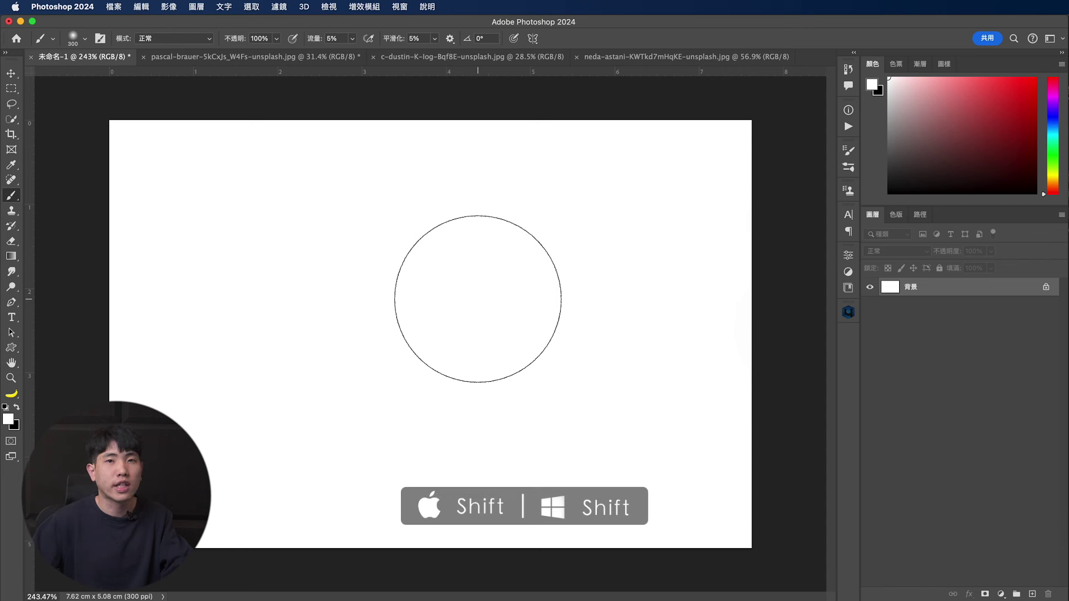
key(bracketright)
key(bracketright)
key(bracketright)
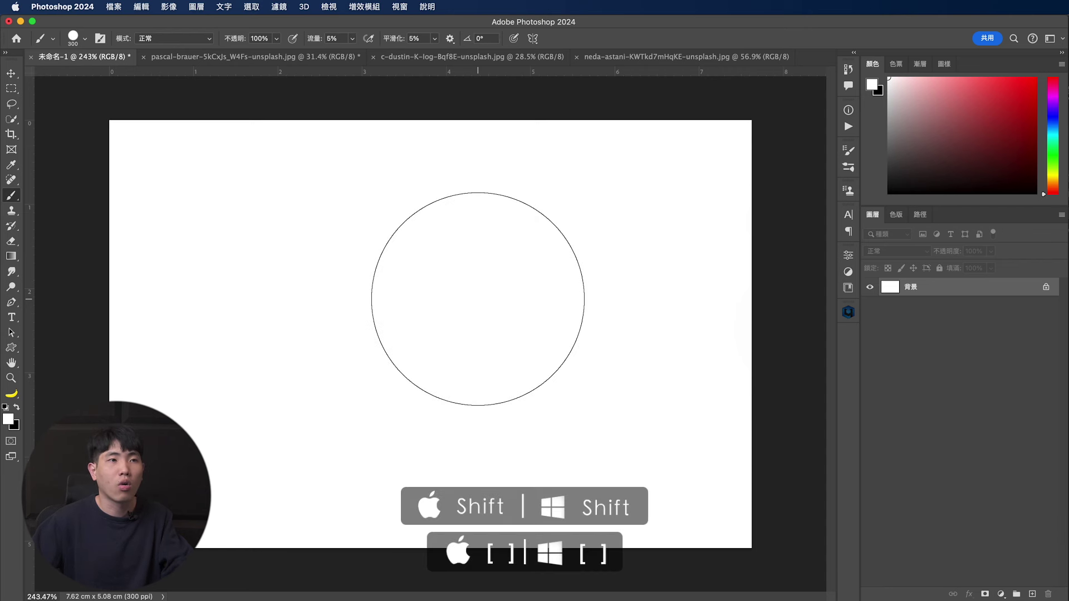
key(shift+bracketleft)
key(shift+bracketleft)
key(shift+bracketleft)
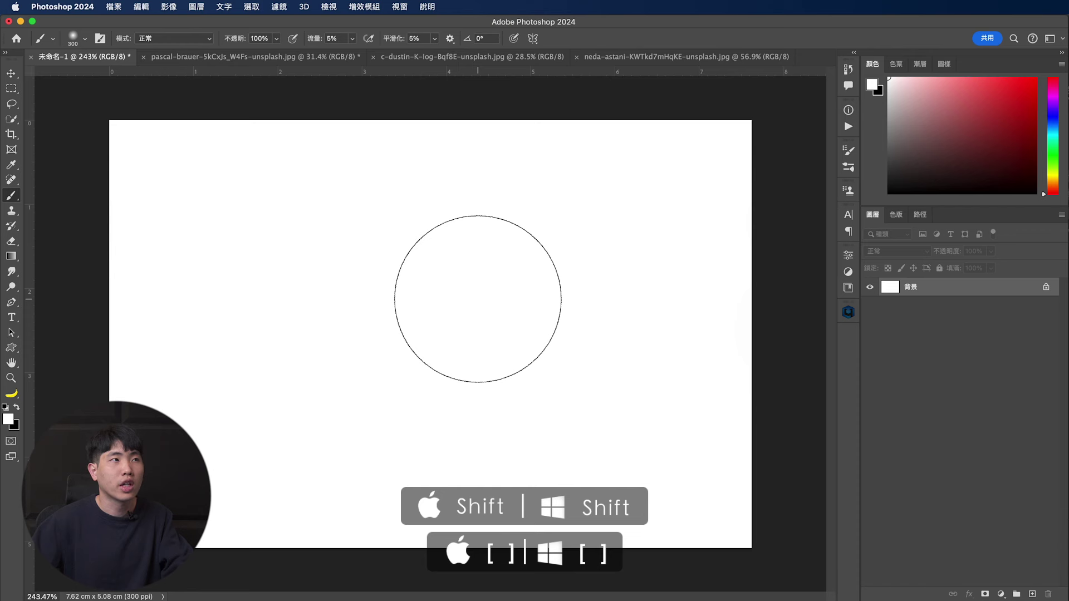
key(shift+bracketright)
key(shift+bracketright)
key(shift+bracketright)
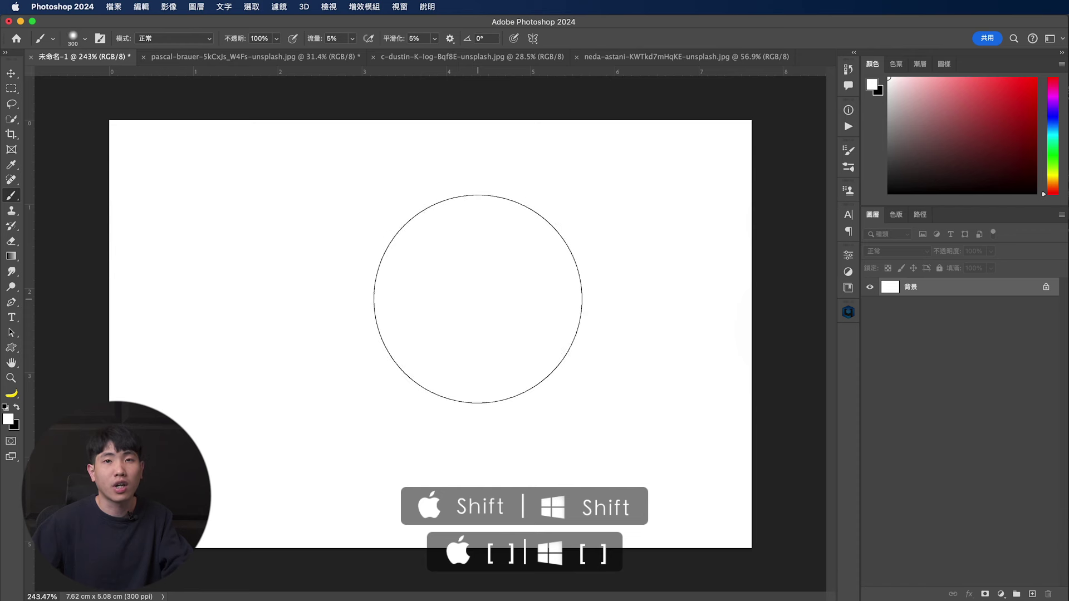
key(shift+bracketleft)
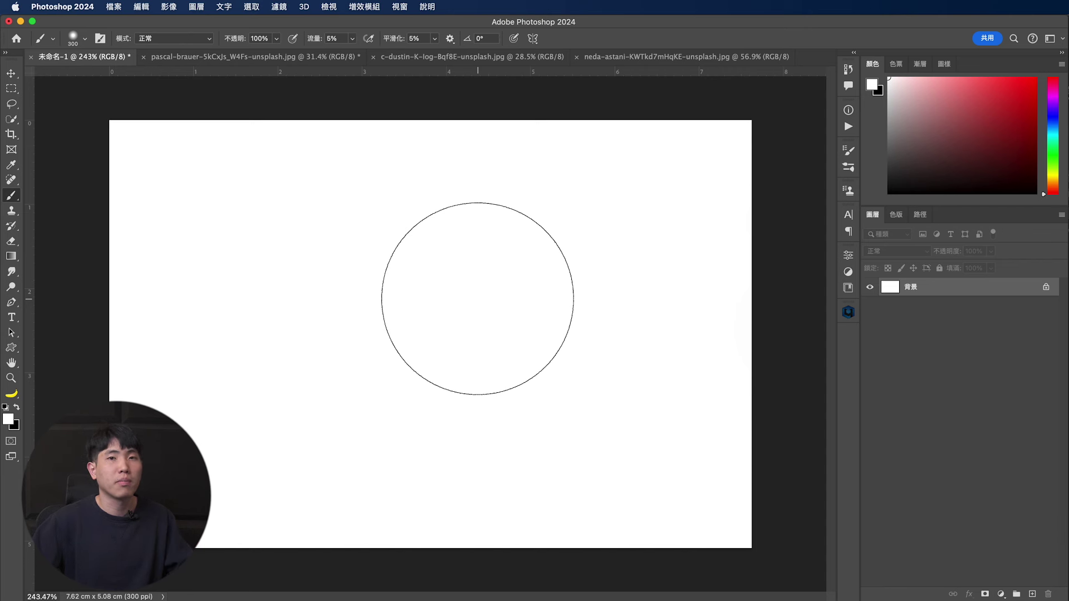
Adjust the brush directly on the canvas, sweeping its hardness between soft and hard and ending at 296 px and 97% hardness.
key(ctrl+alt)
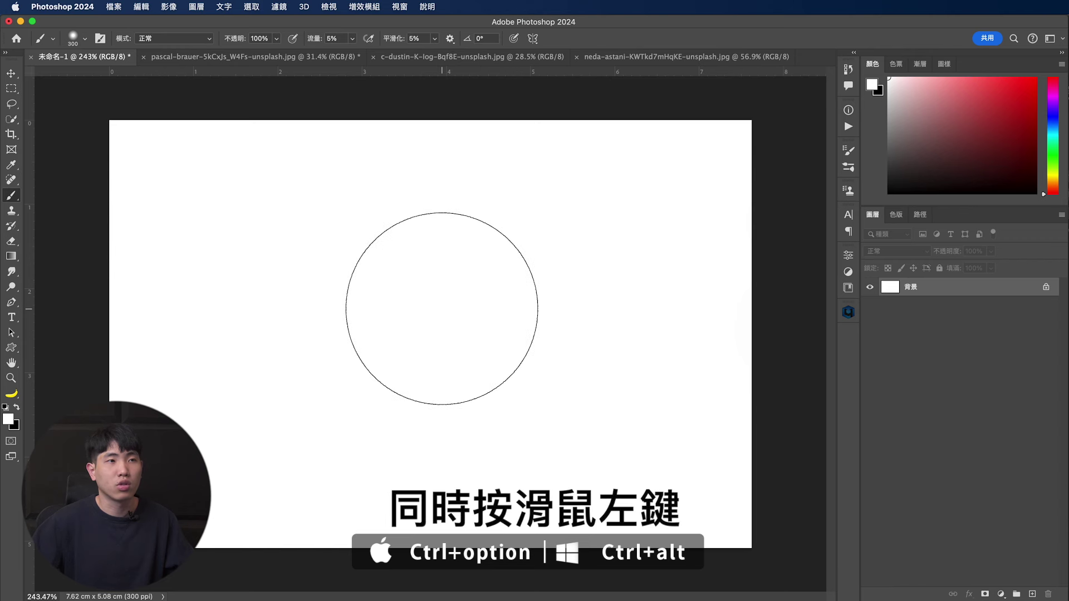
drag(441, 308, 453, 183)
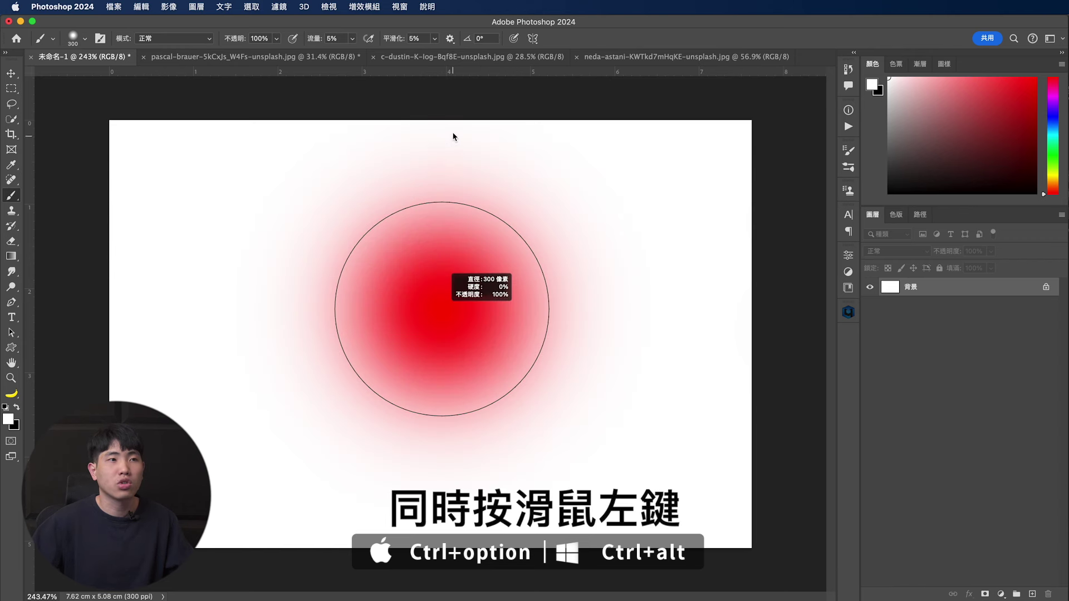
drag(453, 131, 443, 397)
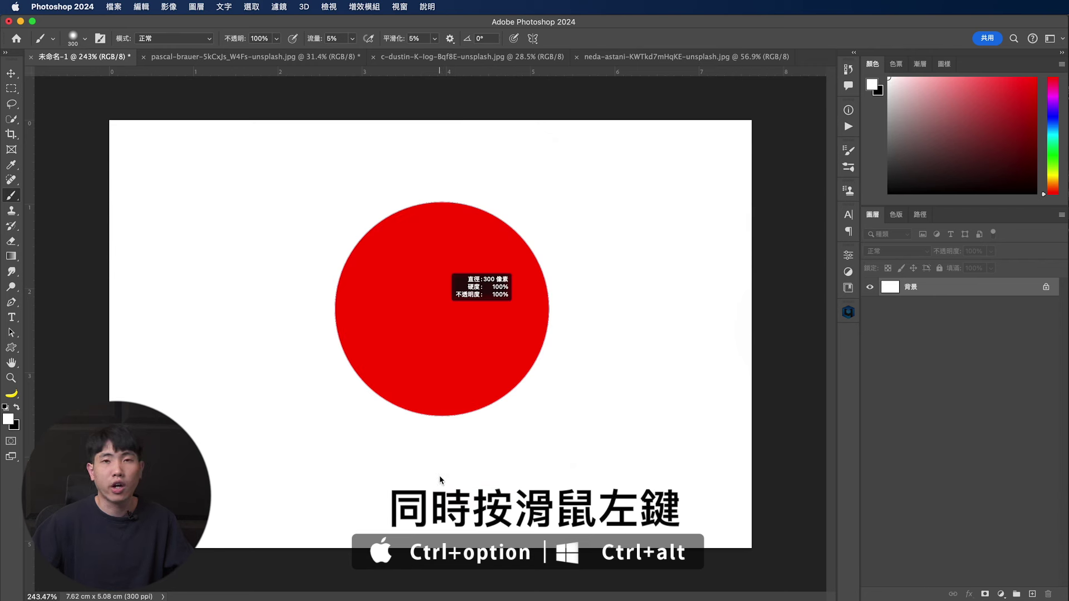
mouse_move(439, 476)
mouse_down()
mouse_move(433, 461)
mouse_move(314, 438)
mouse_move(438, 440)
mouse_up()
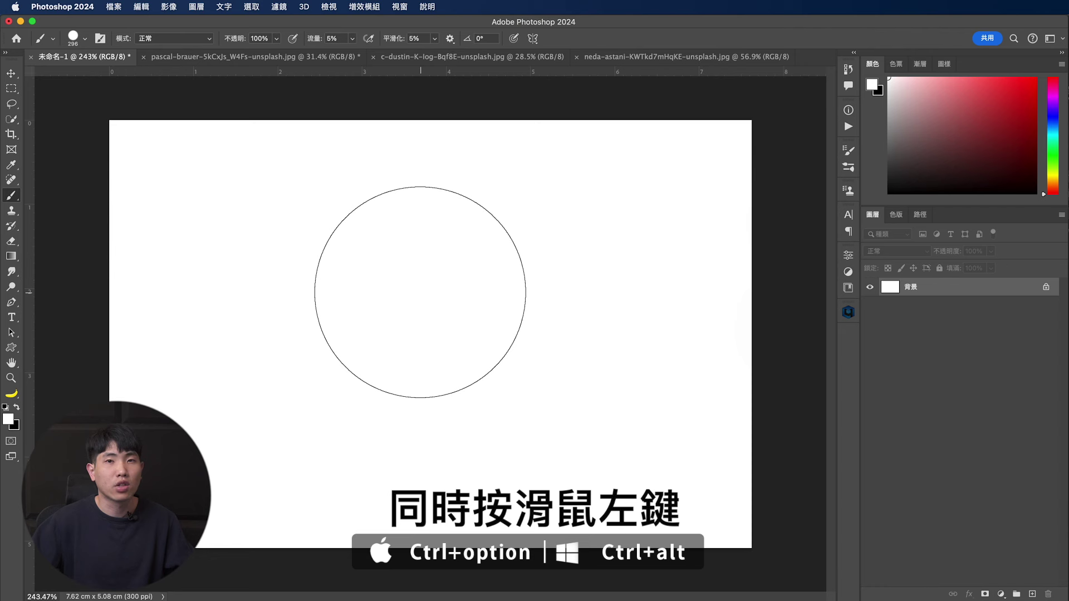
Adjust the brush directly on the canvas to 0% hardness and a diameter of 168 px.
ctrl+alt+click(420, 292)
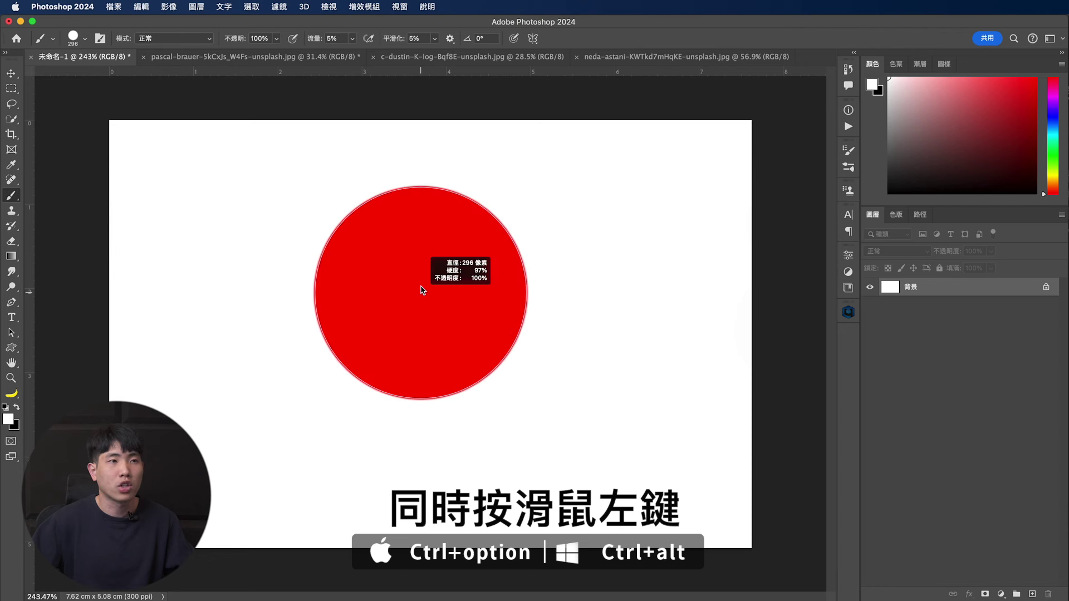
mouse_move(421, 287)
mouse_down()
mouse_move(425, 82)
mouse_move(417, 399)
mouse_up()
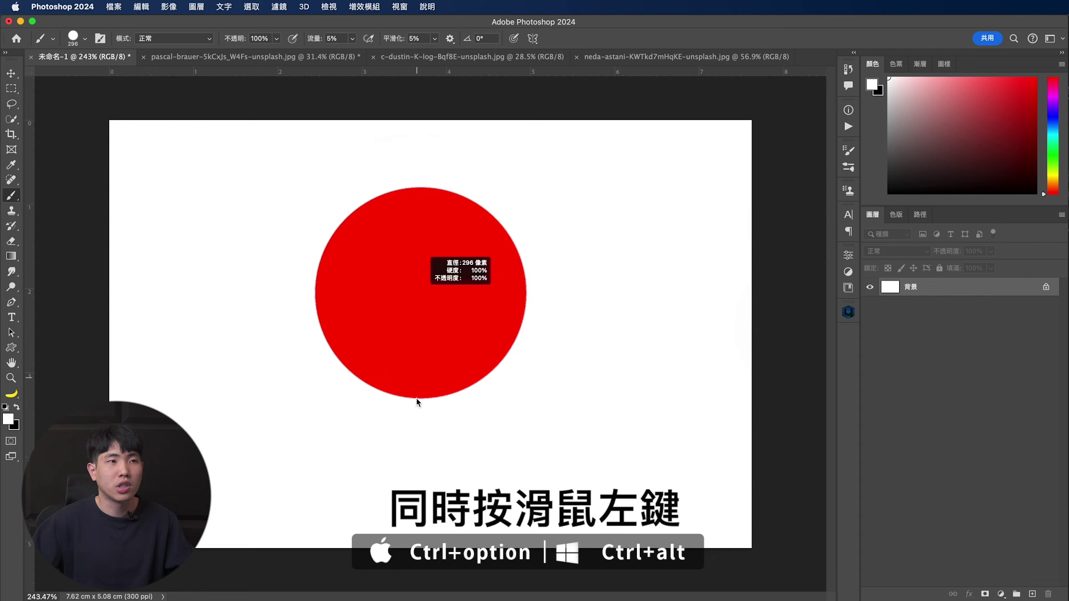
mouse_move(415, 445)
mouse_down()
mouse_move(306, 426)
mouse_move(415, 431)
mouse_move(415, 158)
mouse_up()
drag(430, 331, 343, 337)
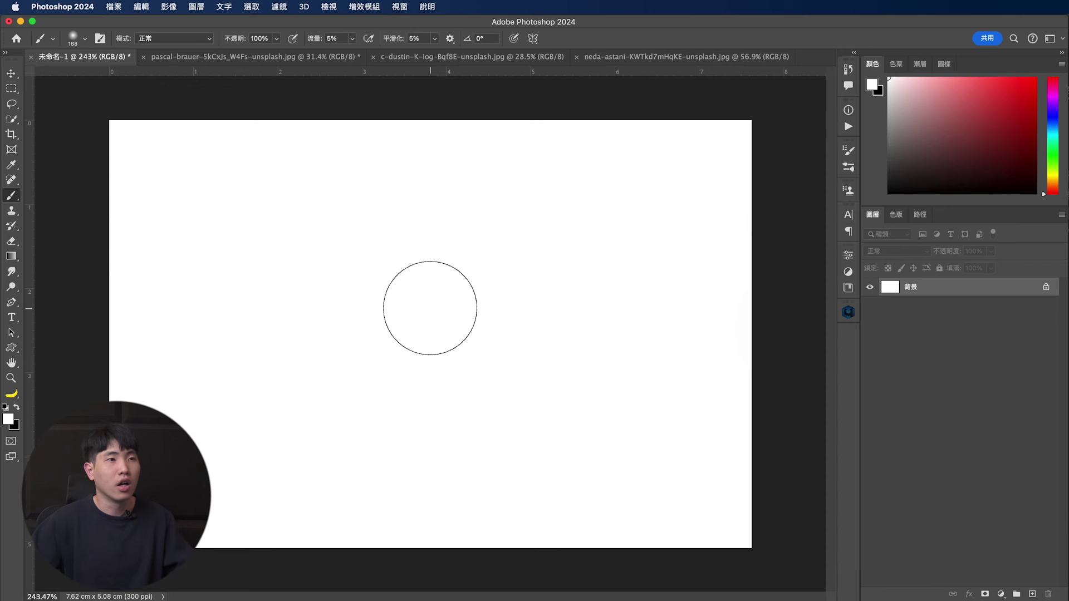
Switch the brush cursor to the precise crosshair and back to the brush outline, twice.
key(Caps_Lock)
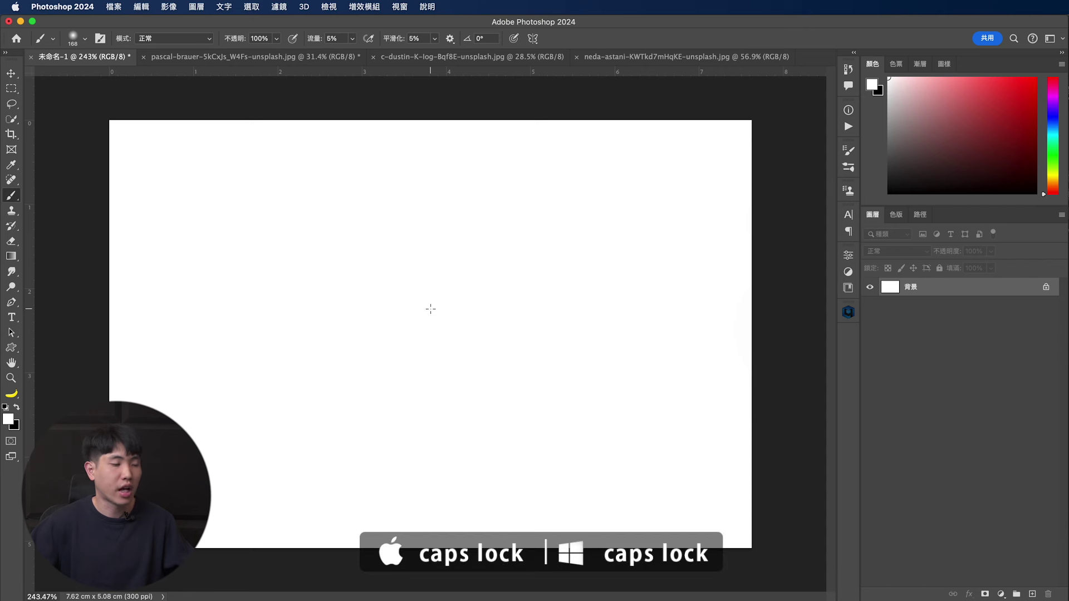
key(Caps_Lock)
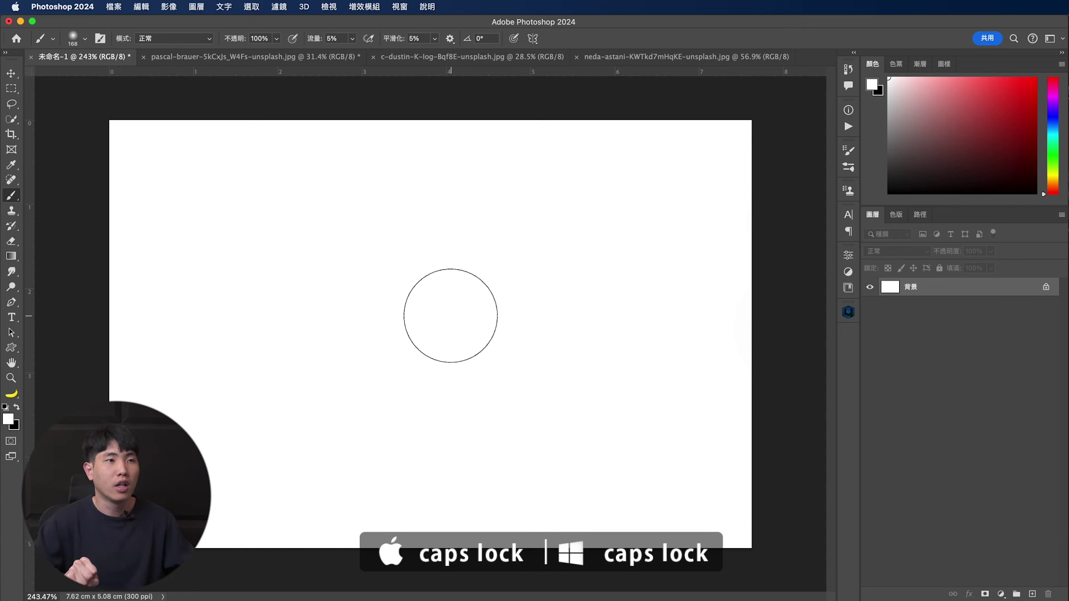
key(Caps_Lock)
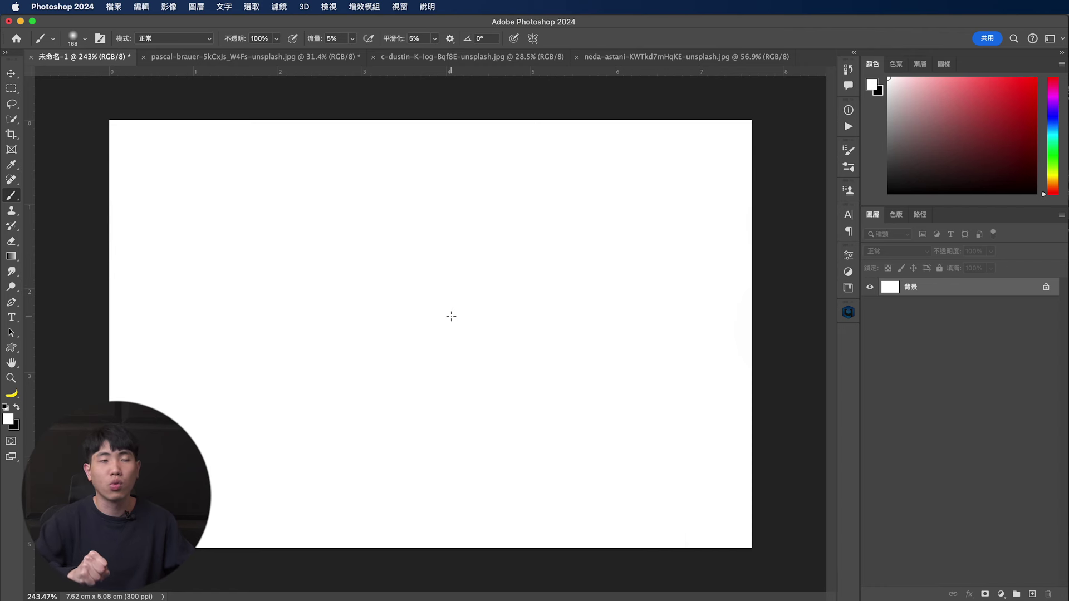
key(Caps_Lock)
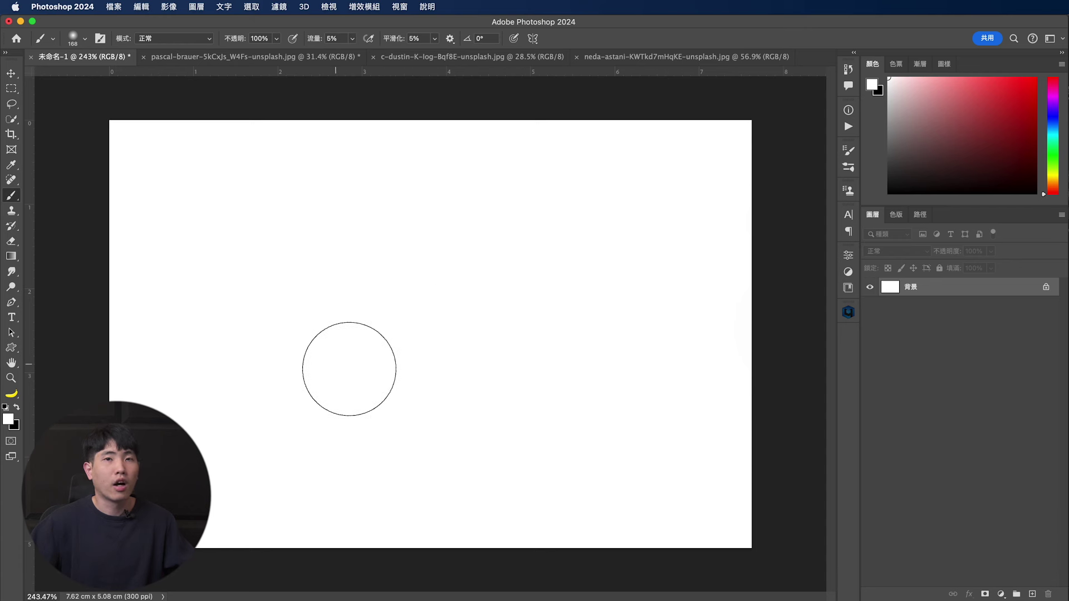
In the brush tip shape settings (筆尖形狀), try a spacing (間距) of 90%, and restore it to 5%.
click(100, 39)
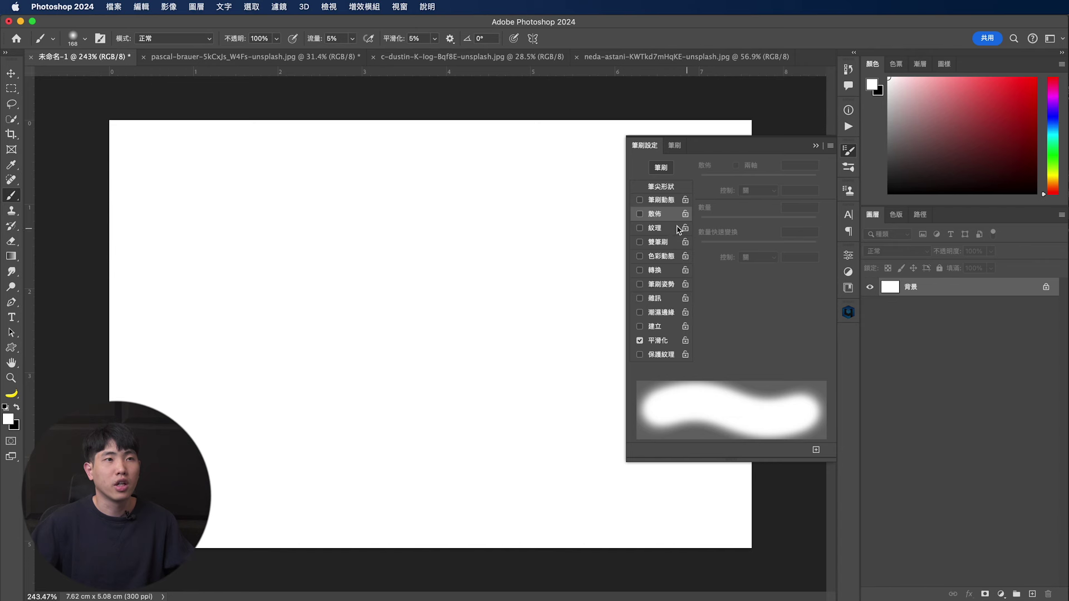
click(664, 188)
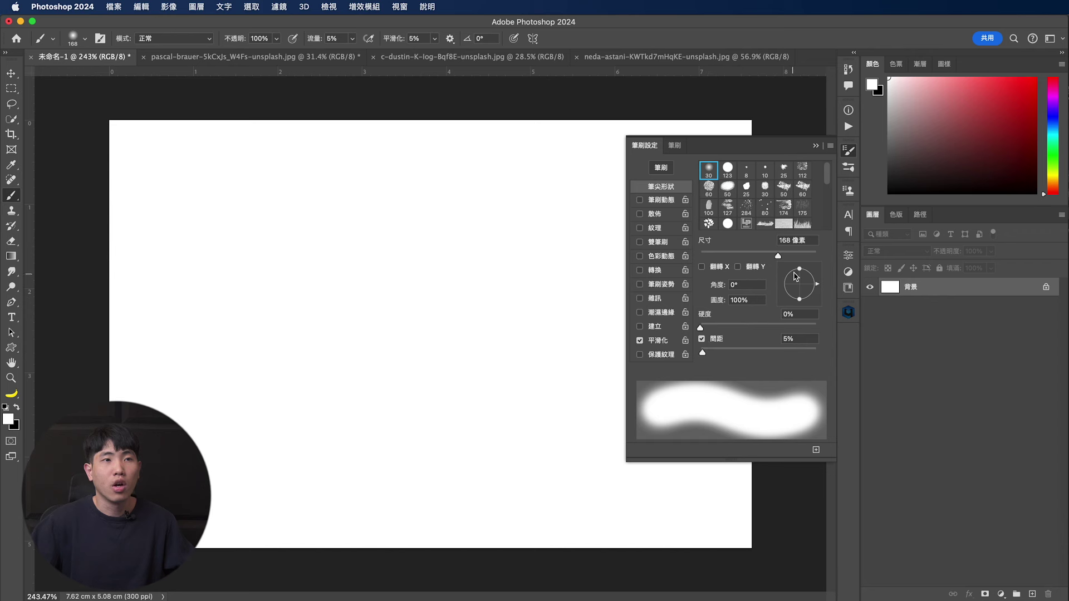
mouse_move(800, 270)
mouse_down()
mouse_move(800, 283)
mouse_move(799, 269)
mouse_up()
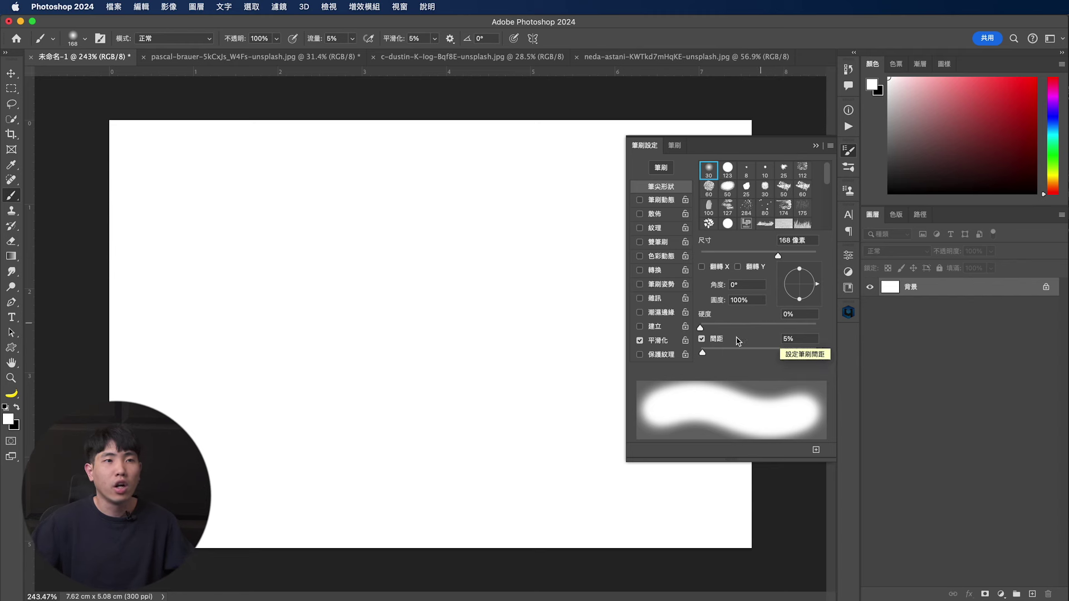
drag(702, 354, 752, 357)
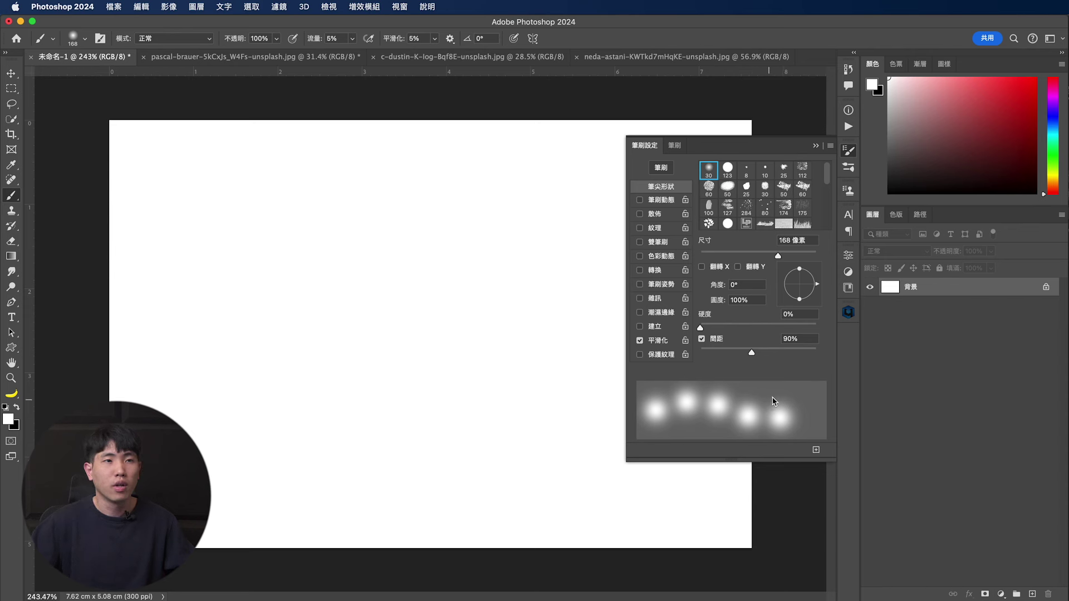
drag(751, 353, 704, 357)
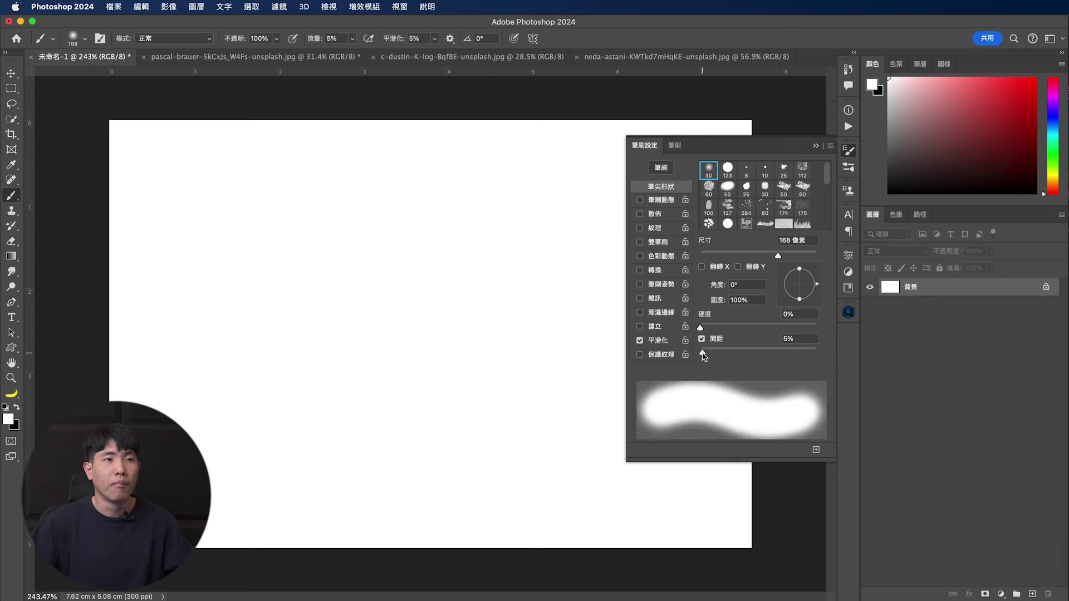
Try 筆刷動態 (Shape Dynamics) with size controlled by 筆的壓力 (Pen Pressure), turn both off, and close the brush settings.
click(654, 201)
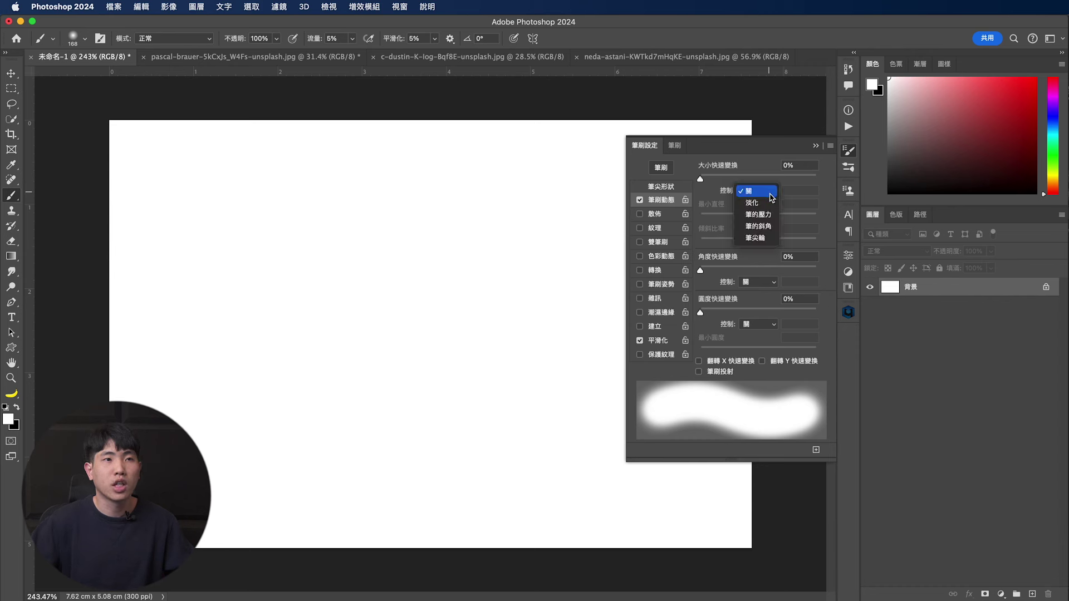
click(770, 216)
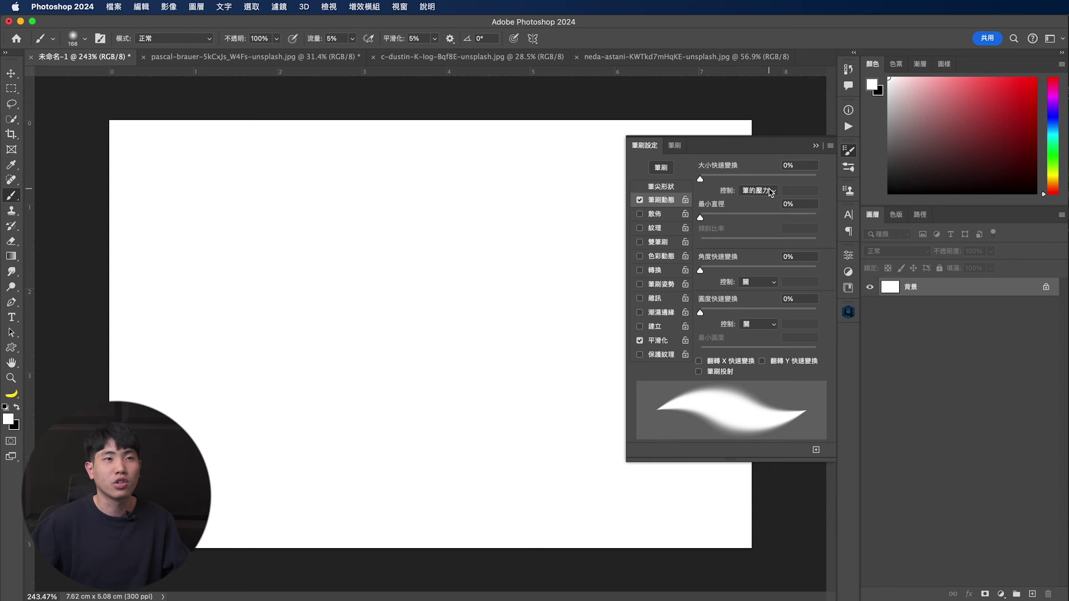
click(771, 192)
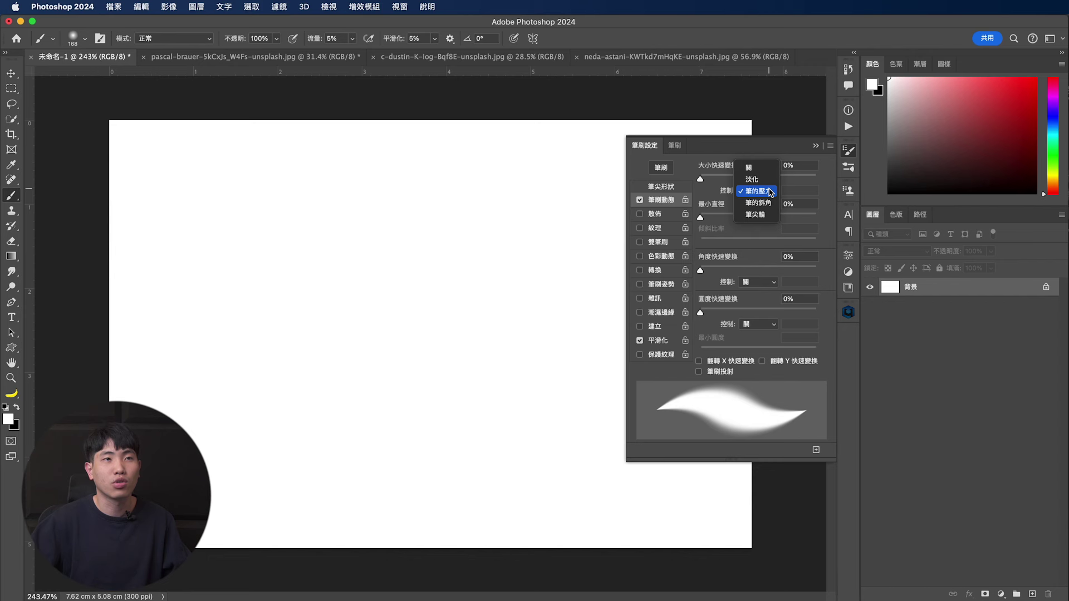
click(757, 168)
click(640, 200)
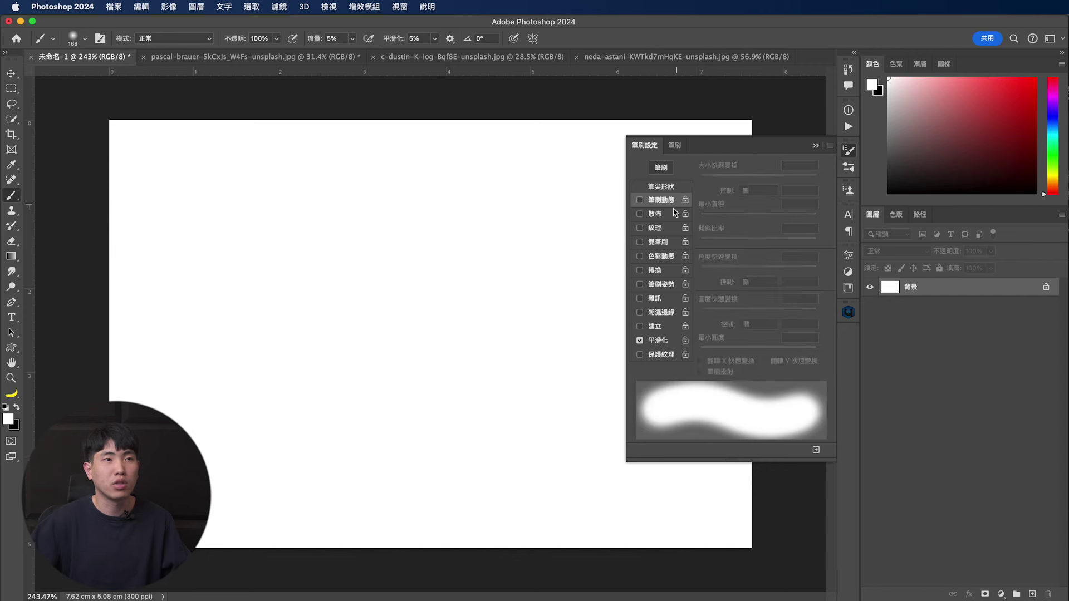
click(815, 146)
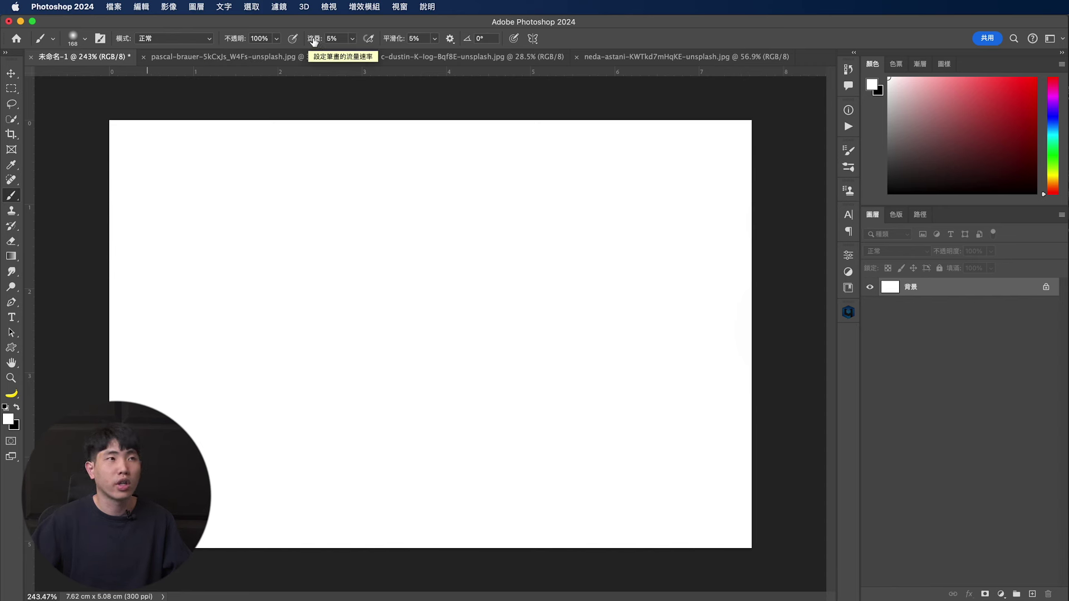
Set the brush flow to 100% and the foreground color to pure red (ff0000).
drag(313, 41, 327, 42)
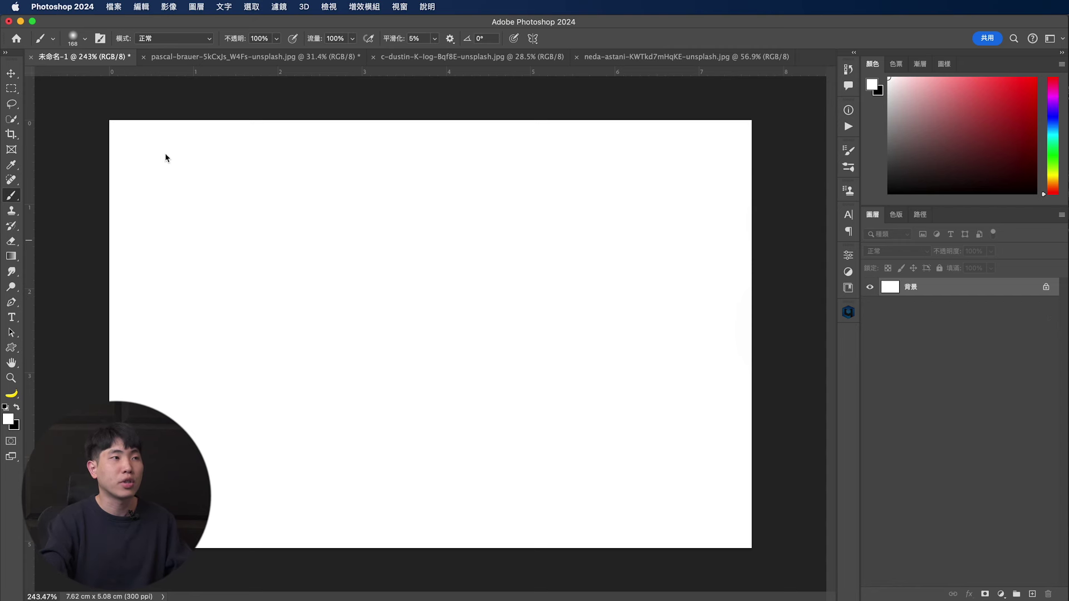
click(12, 416)
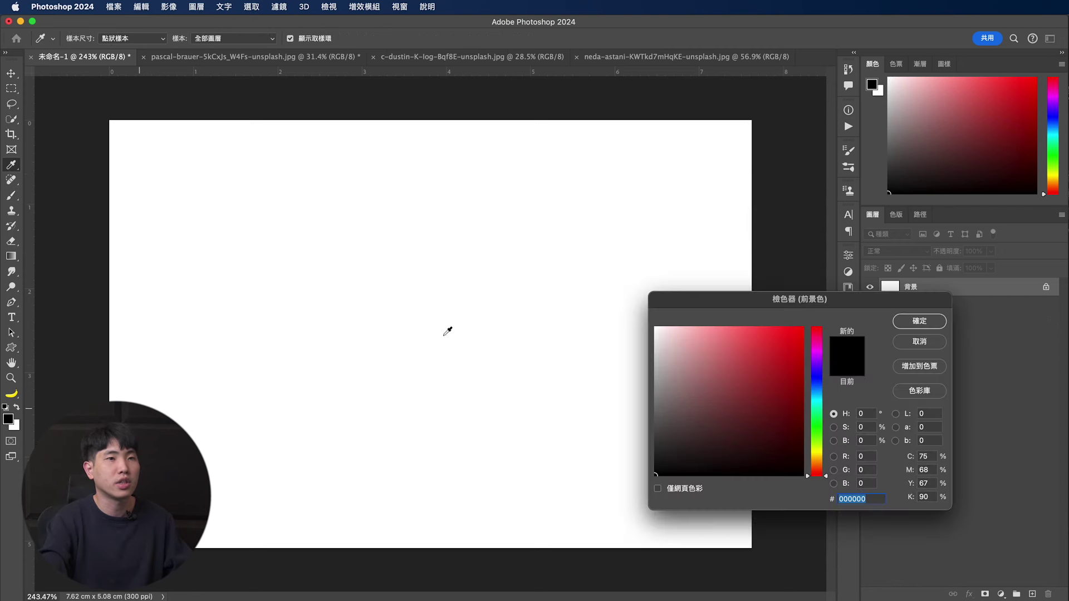
drag(792, 348, 818, 321)
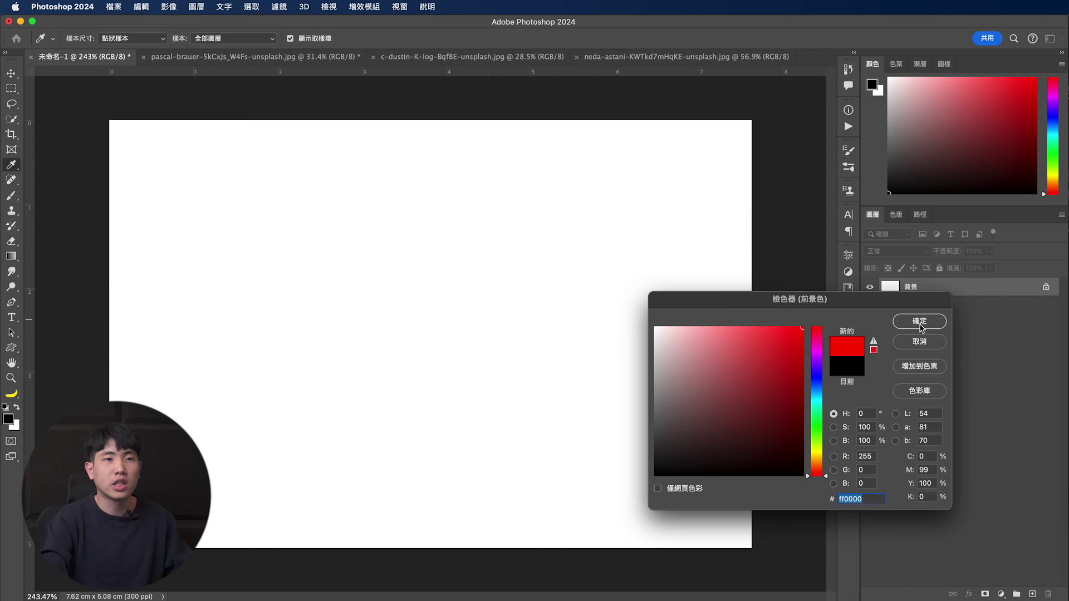
click(920, 323)
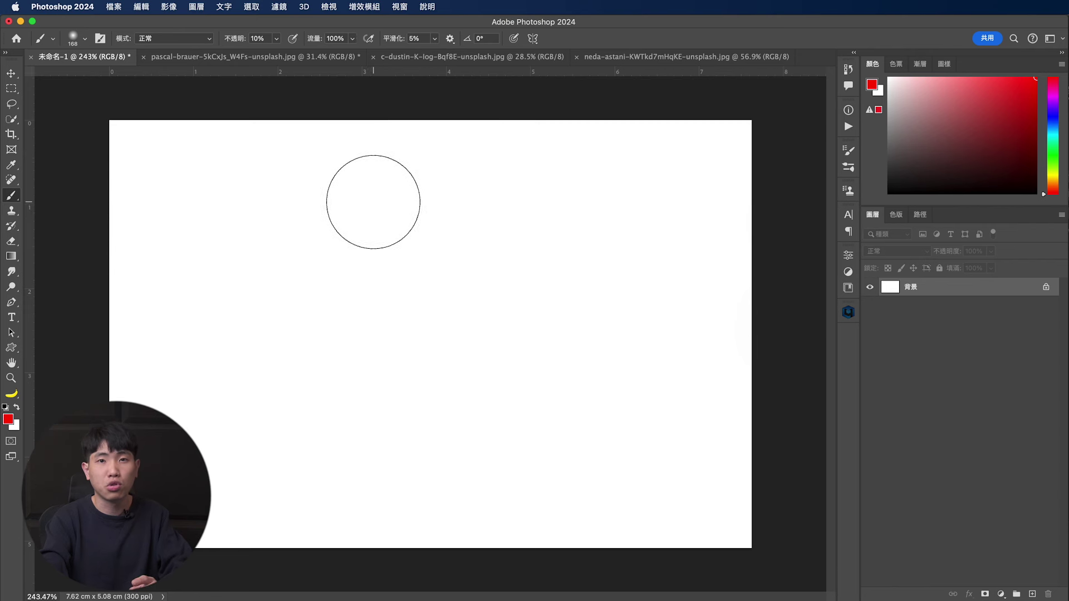
Set the brush opacity to 9% and shrink the brush to about 107 px.
key(0)
key(9)
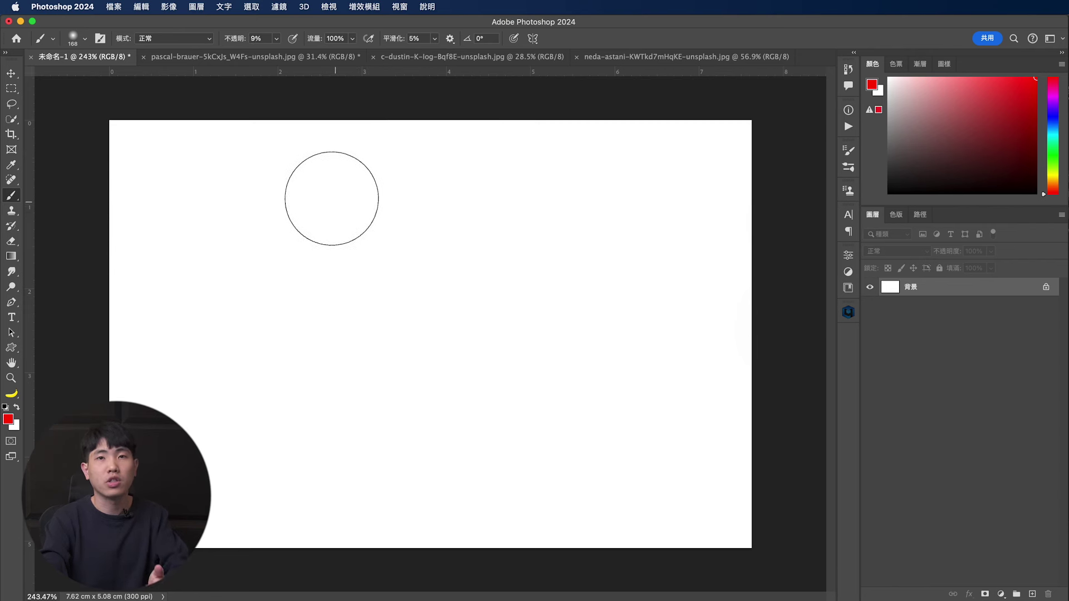
key(bracketleft)
key(bracketleft)
key(bracketleft)
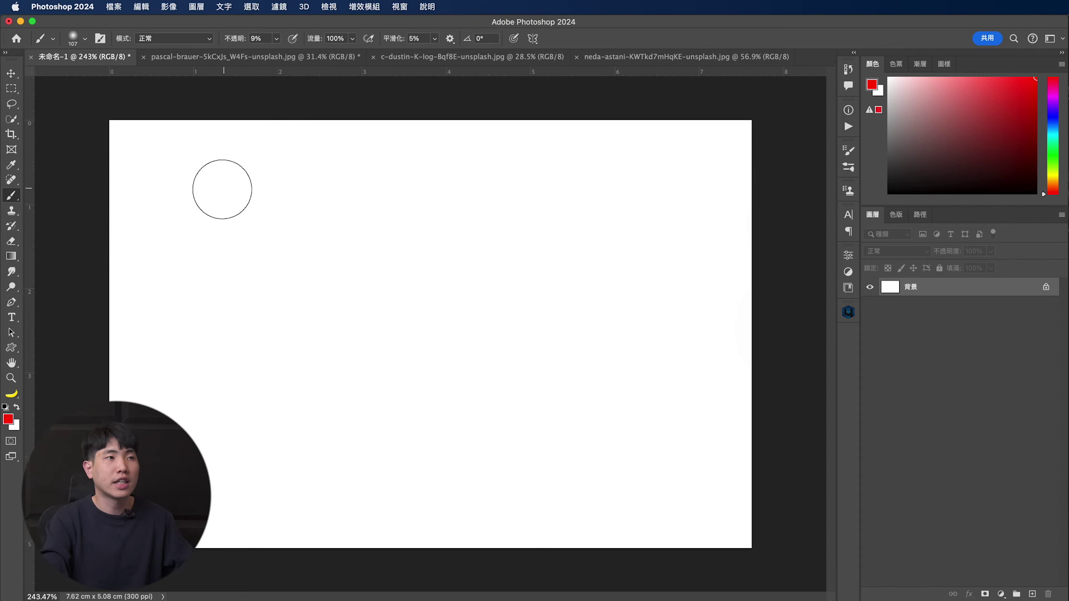
Paint overlapping soft red strokes at 9% opacity in the upper-left area of the blank canvas.
mouse_move(234, 176)
mouse_down()
mouse_move(233, 219)
mouse_move(223, 178)
mouse_up()
mouse_move(183, 239)
mouse_down()
mouse_move(224, 186)
mouse_move(192, 240)
mouse_move(242, 203)
mouse_move(197, 272)
mouse_move(277, 189)
mouse_move(206, 287)
mouse_move(301, 201)
mouse_move(202, 313)
mouse_move(282, 190)
mouse_move(189, 287)
mouse_move(249, 211)
mouse_up()
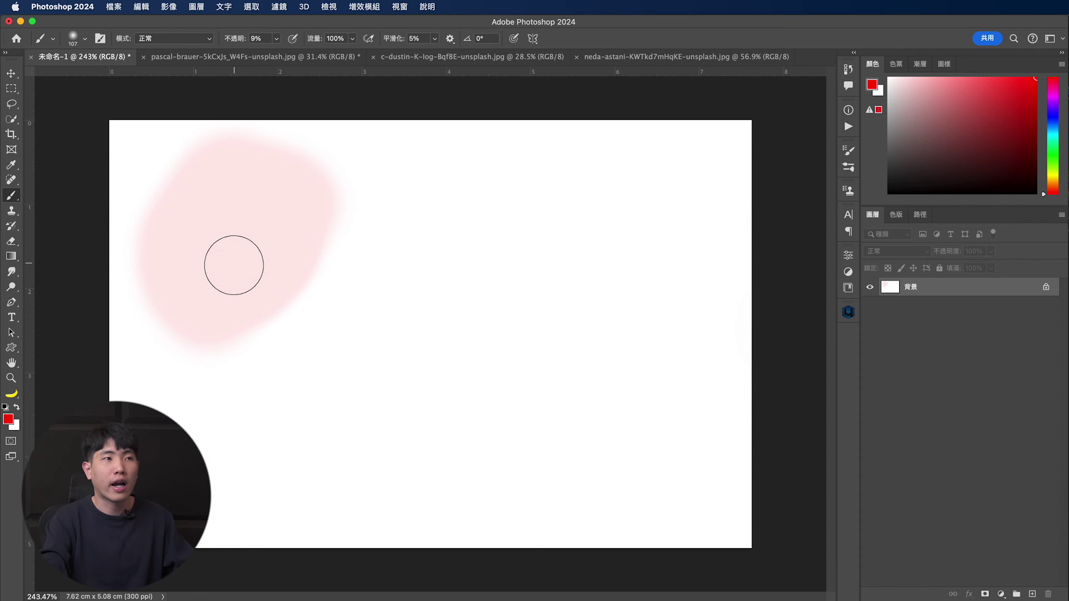
drag(220, 284, 286, 201)
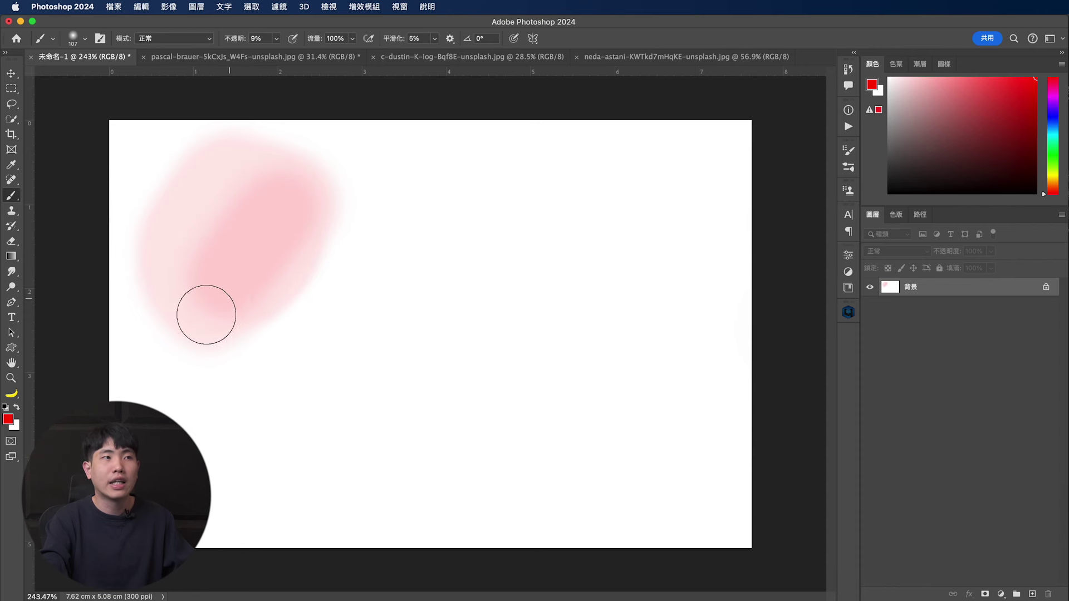
mouse_move(222, 293)
mouse_down()
mouse_move(274, 213)
mouse_move(294, 205)
mouse_move(247, 289)
mouse_move(219, 297)
mouse_move(278, 211)
mouse_move(299, 203)
mouse_move(204, 328)
mouse_move(260, 238)
mouse_move(275, 208)
mouse_up()
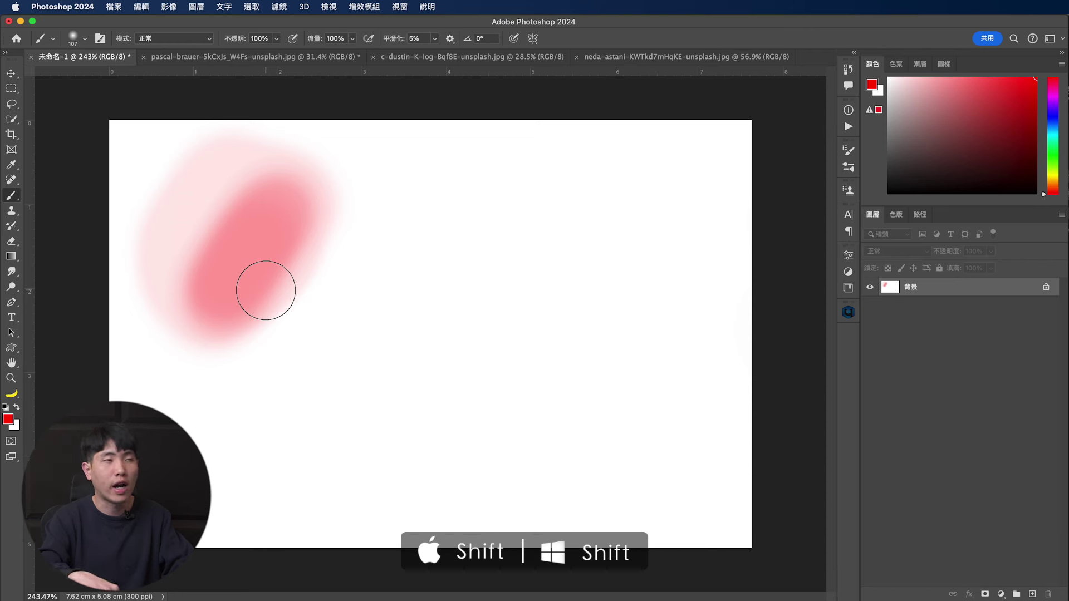
At 100% opacity, set the brush flow to 9% and paint back and forth diagonally across the canvas's right half.
key(shift+0)
key(shift+9)
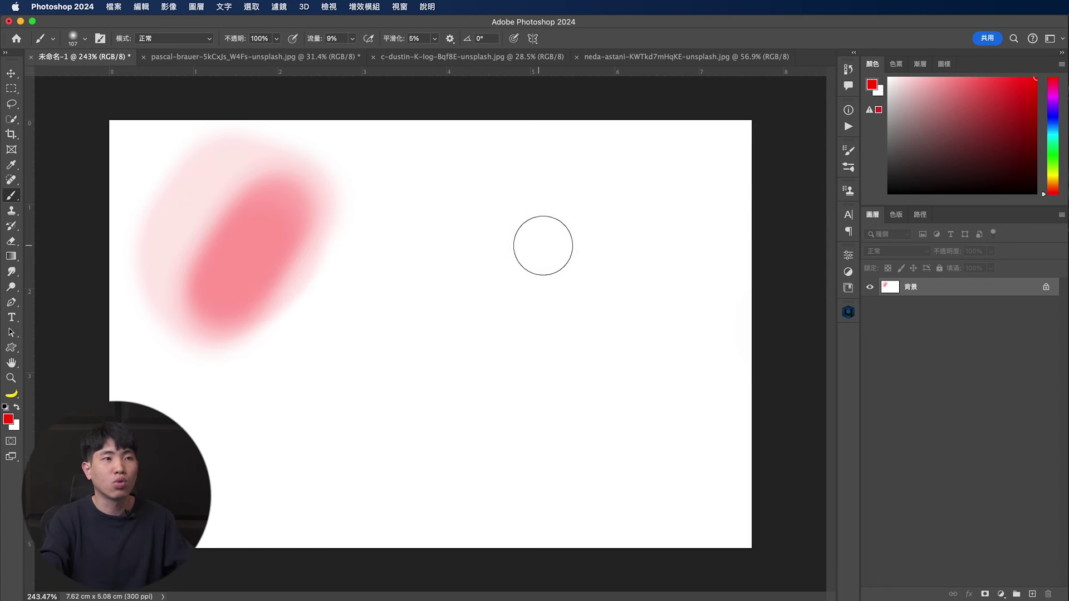
mouse_move(498, 315)
mouse_down()
mouse_move(566, 241)
mouse_move(620, 205)
mouse_move(492, 315)
mouse_move(622, 211)
mouse_move(509, 311)
mouse_move(577, 275)
mouse_move(611, 225)
mouse_move(495, 320)
mouse_move(560, 312)
mouse_move(613, 261)
mouse_move(504, 318)
mouse_move(617, 262)
mouse_move(535, 294)
mouse_up()
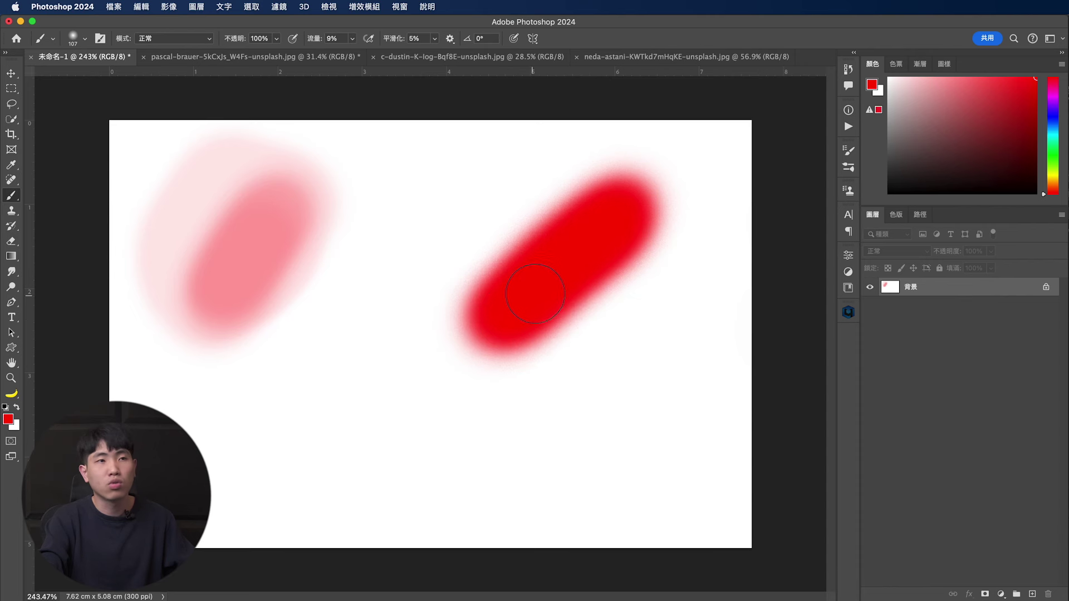
drag(618, 221, 525, 308)
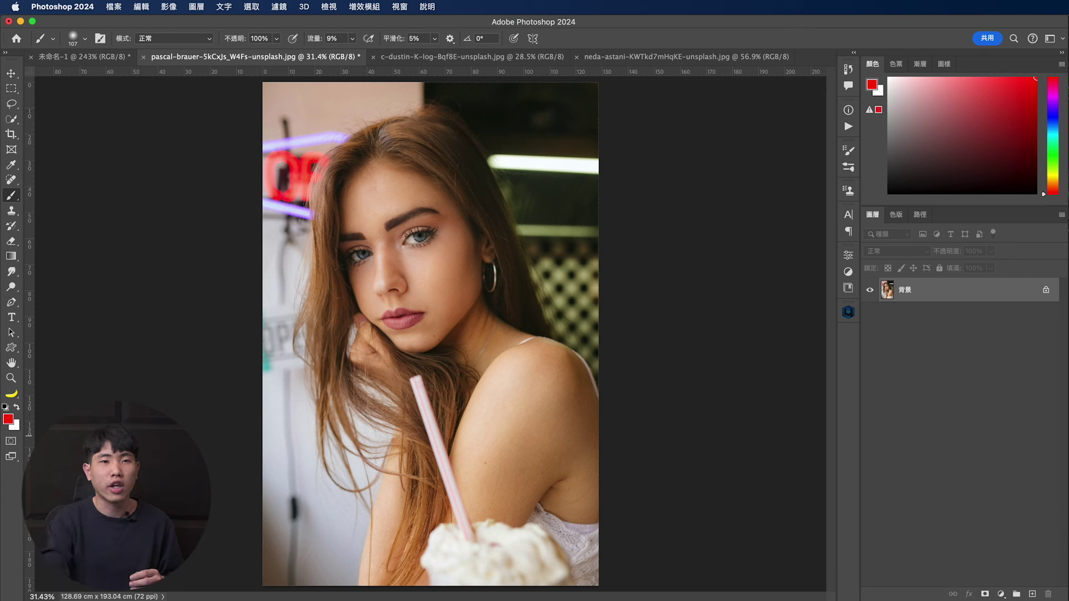
Add a 色相/飽和度 (Hue/Saturation) adjustment to the portrait, sample the lips, and set 紅色 (Reds) to hue -9 and saturation +23.
click(1001, 594)
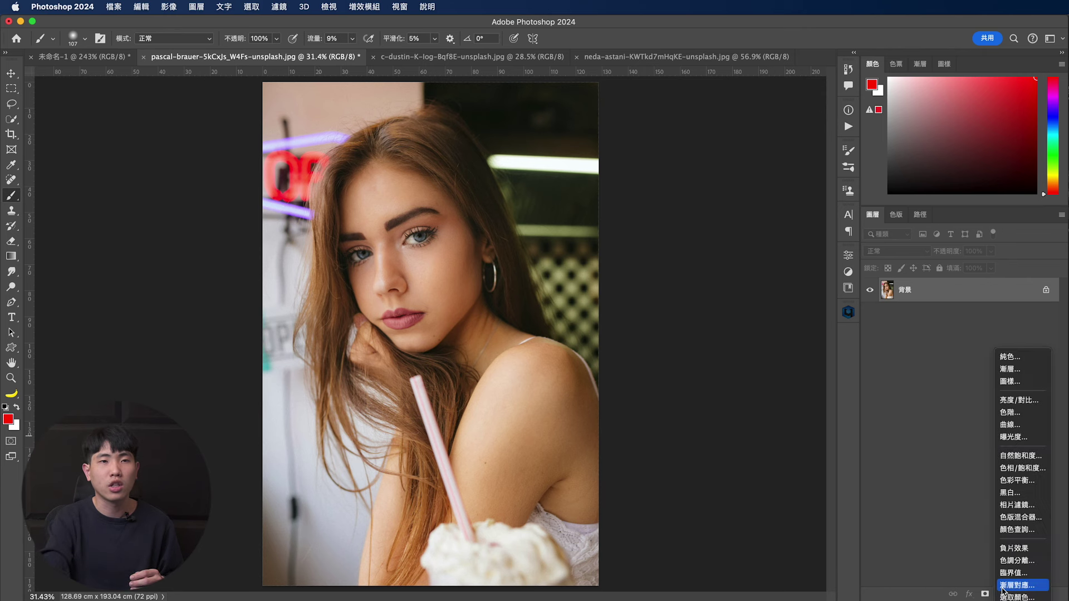
click(1019, 469)
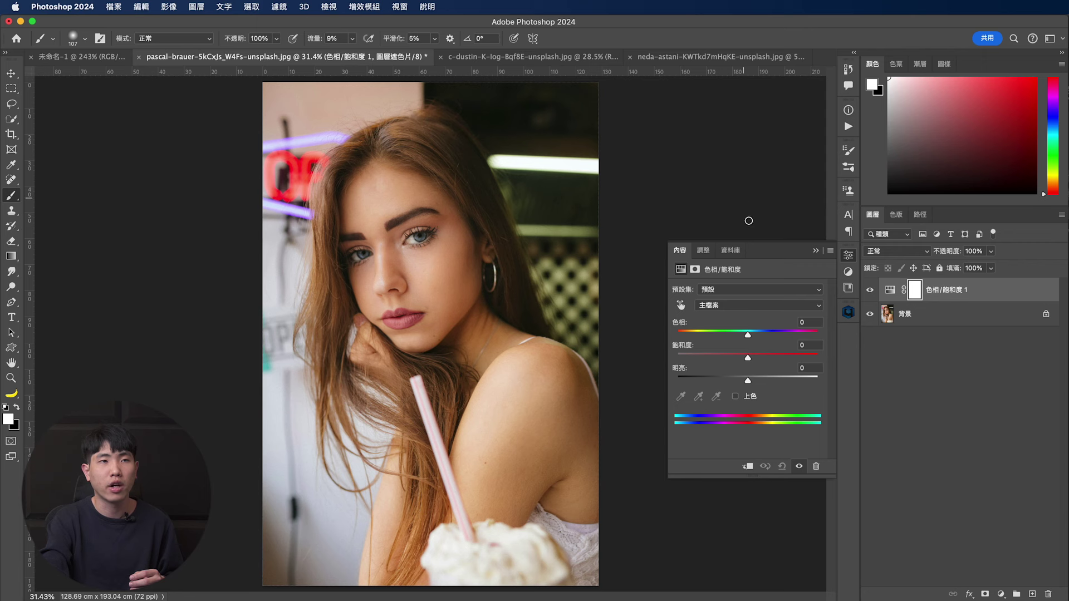
click(681, 305)
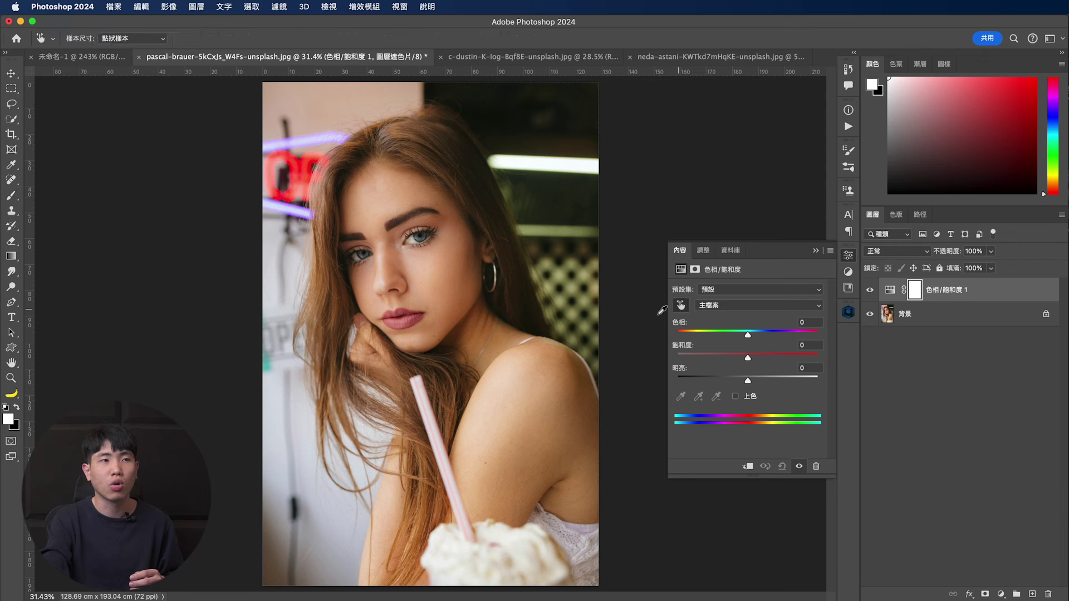
click(410, 317)
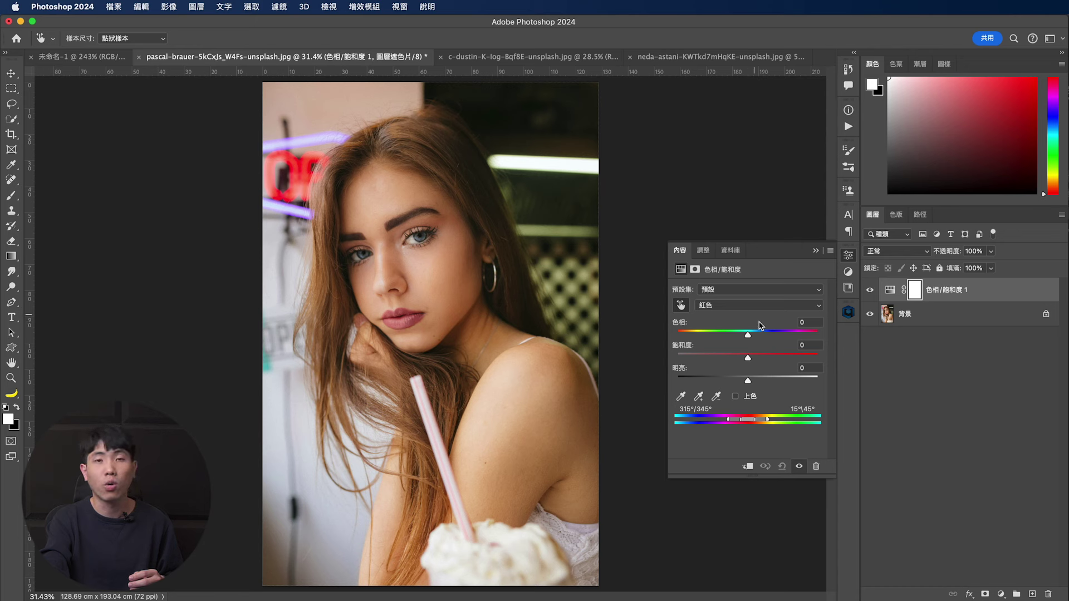
drag(748, 358, 744, 336)
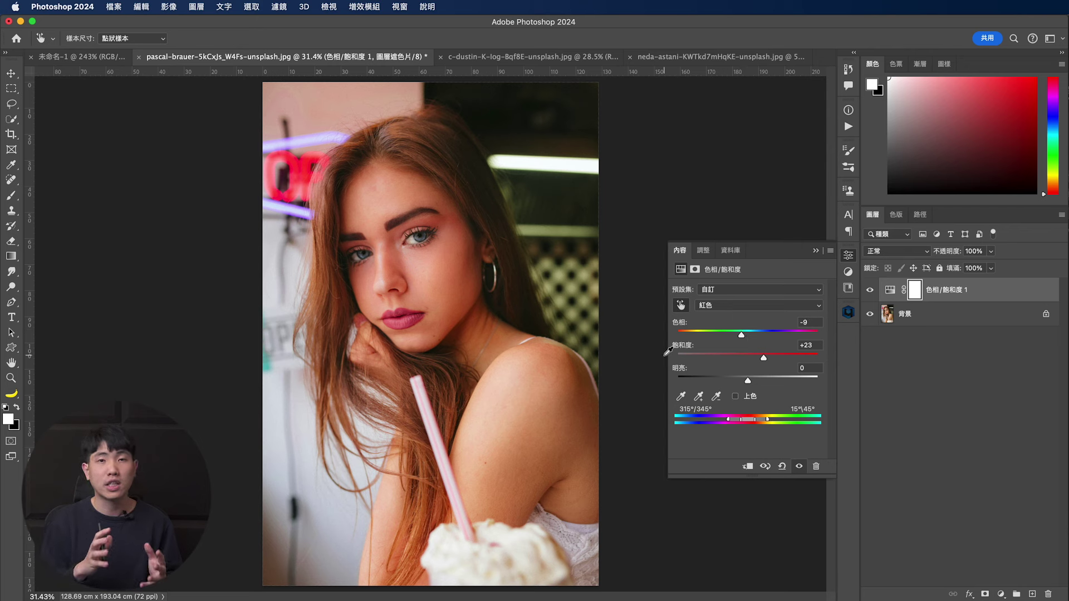
click(698, 396)
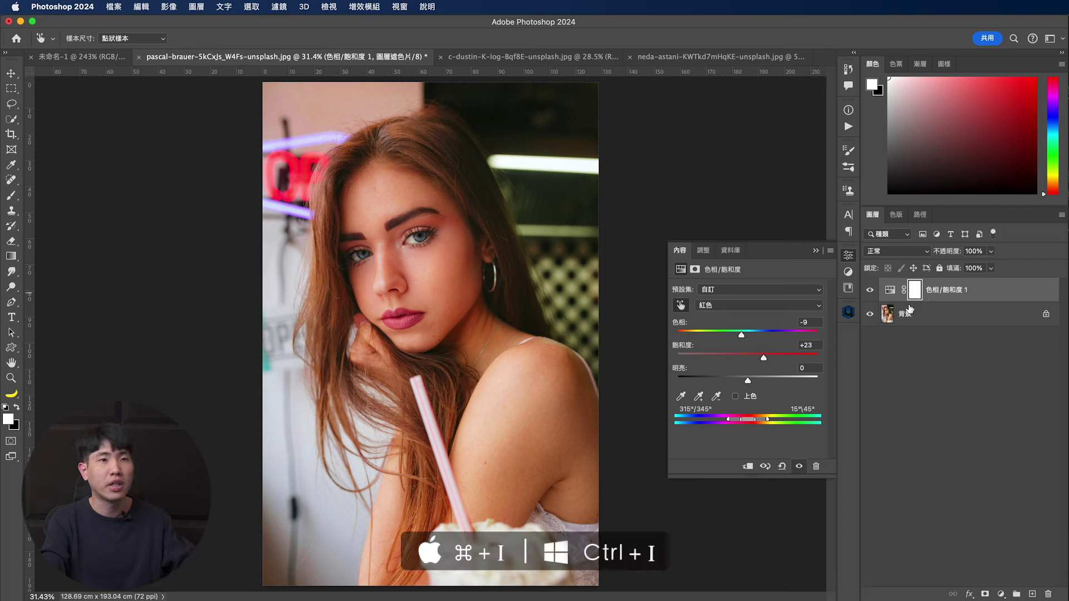
Invert the Hue/Saturation mask to black, then paint the lips in white with a 79 px soft brush at 100% flow.
key(super+i)
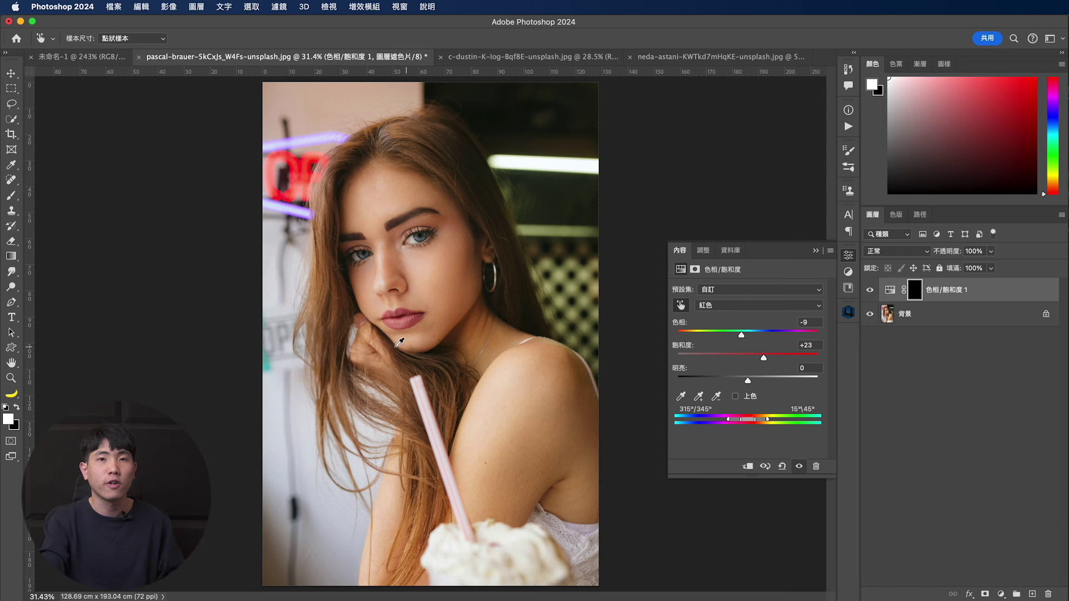
click(17, 199)
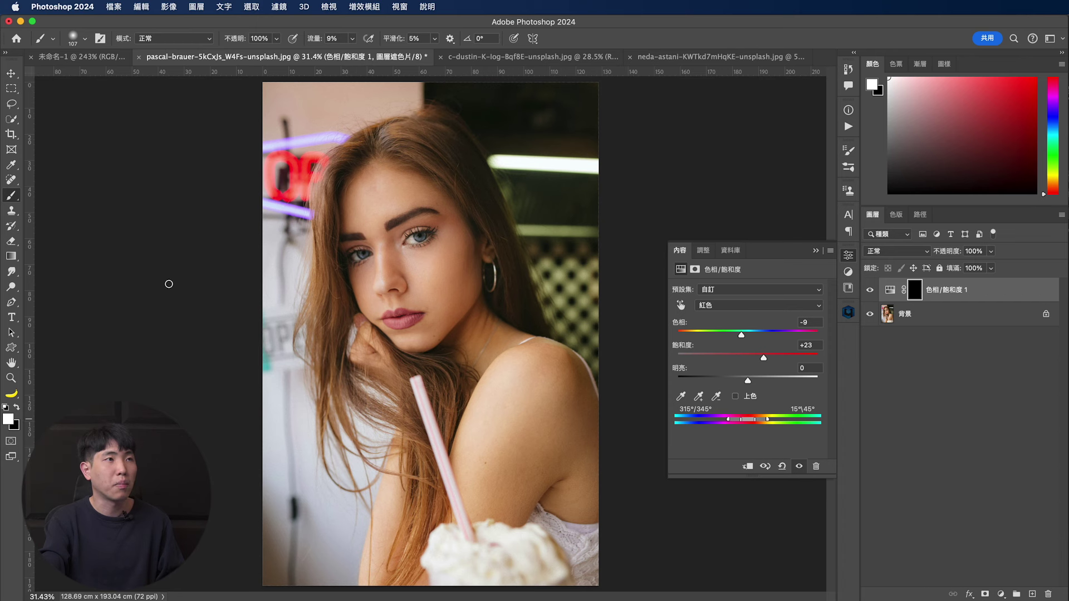
drag(319, 44, 381, 47)
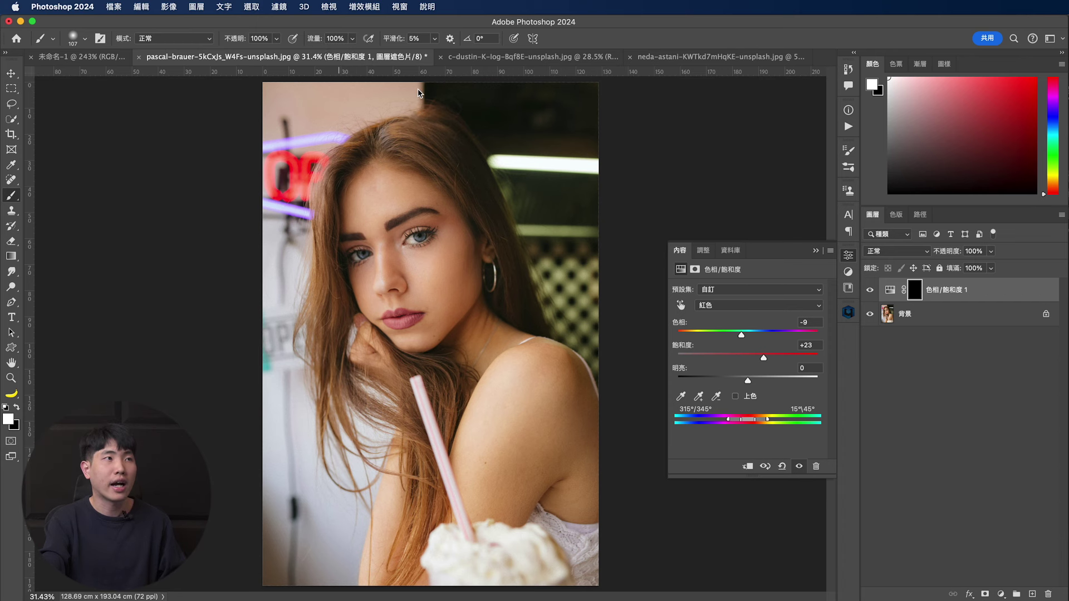
scroll(405, 314, up, 5)
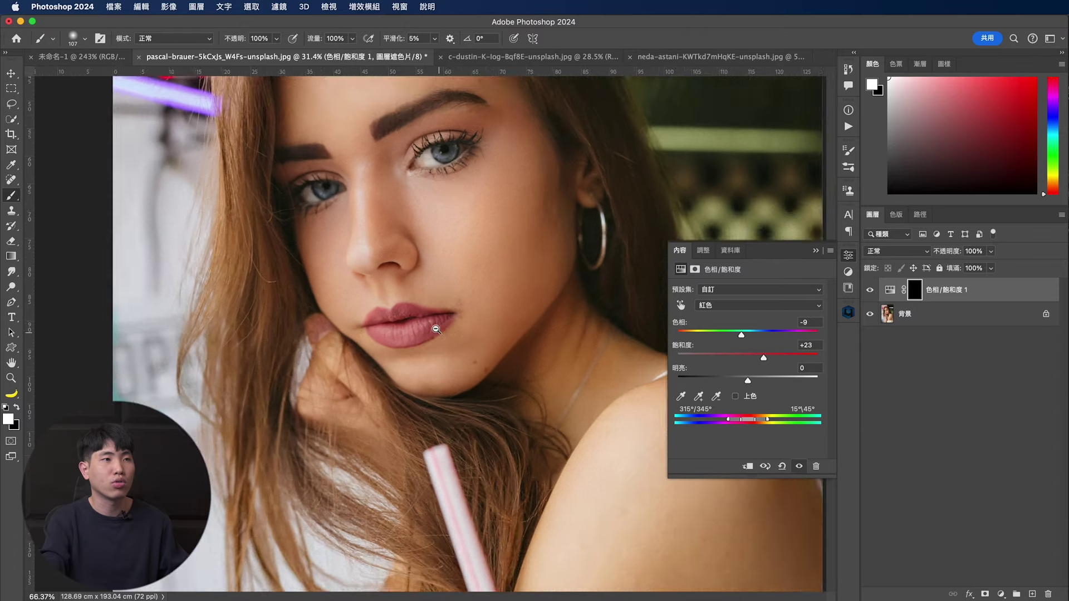
drag(379, 317, 372, 316)
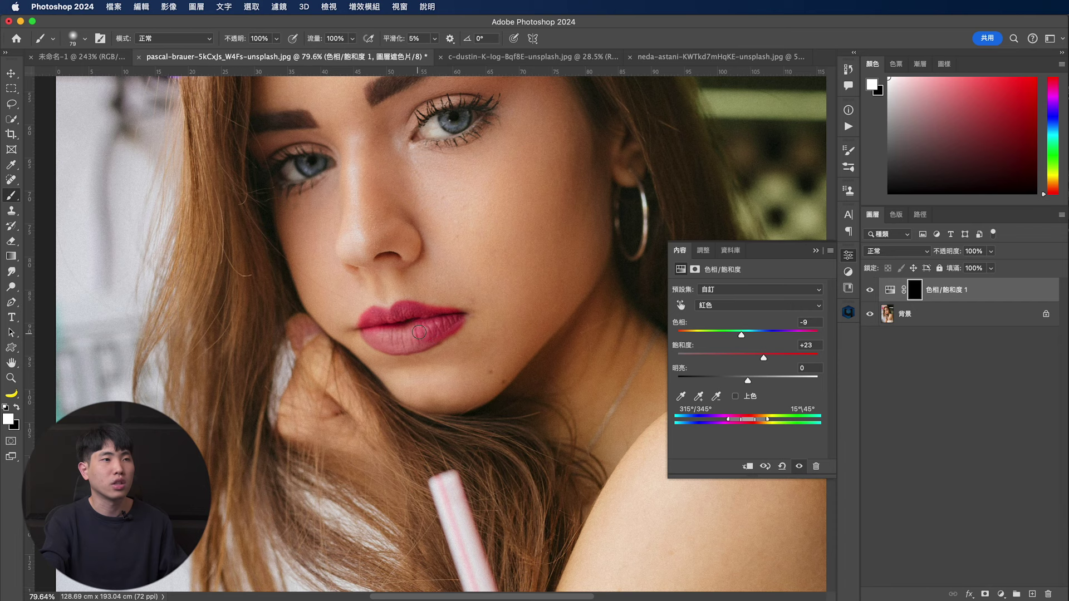
click(426, 332)
scroll(417, 312, down, 3)
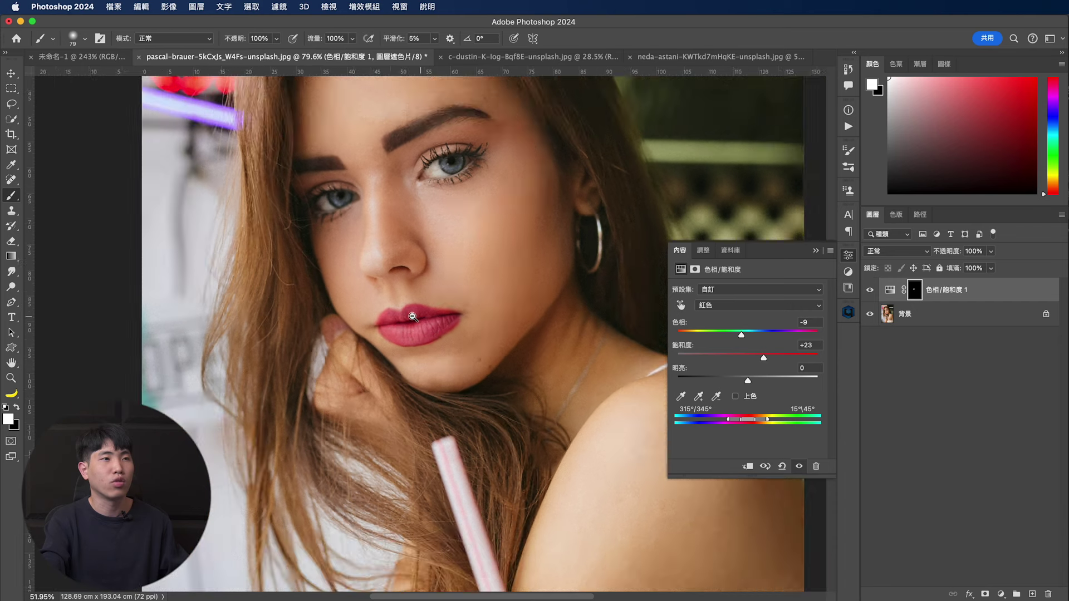
scroll(414, 284, down, 2)
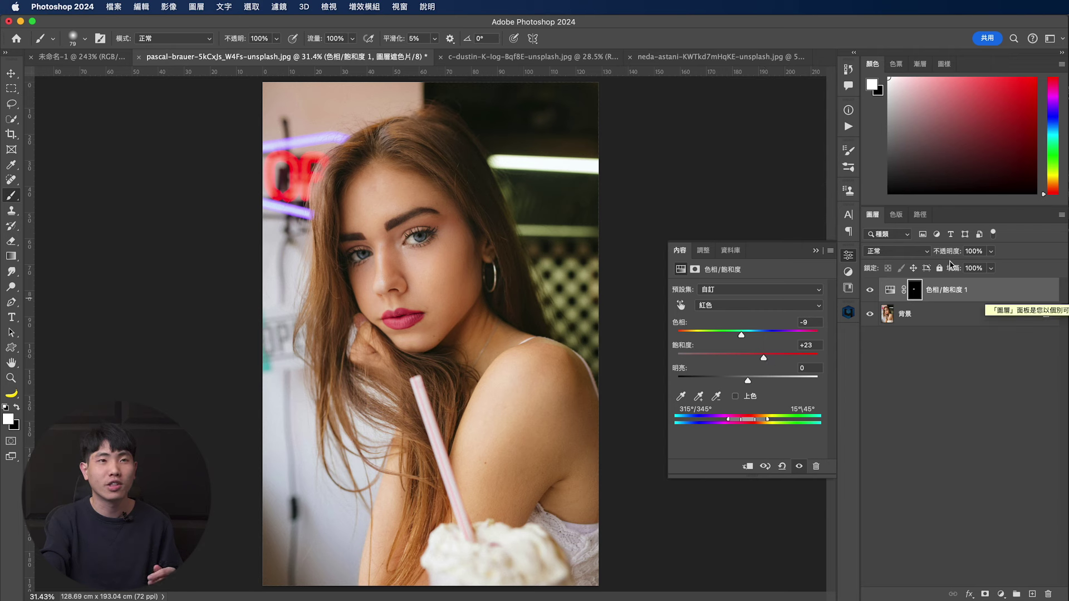
Lower the Hue/Saturation layer's opacity to 51% and toggle its visibility to compare the lips before and after.
drag(951, 253, 918, 255)
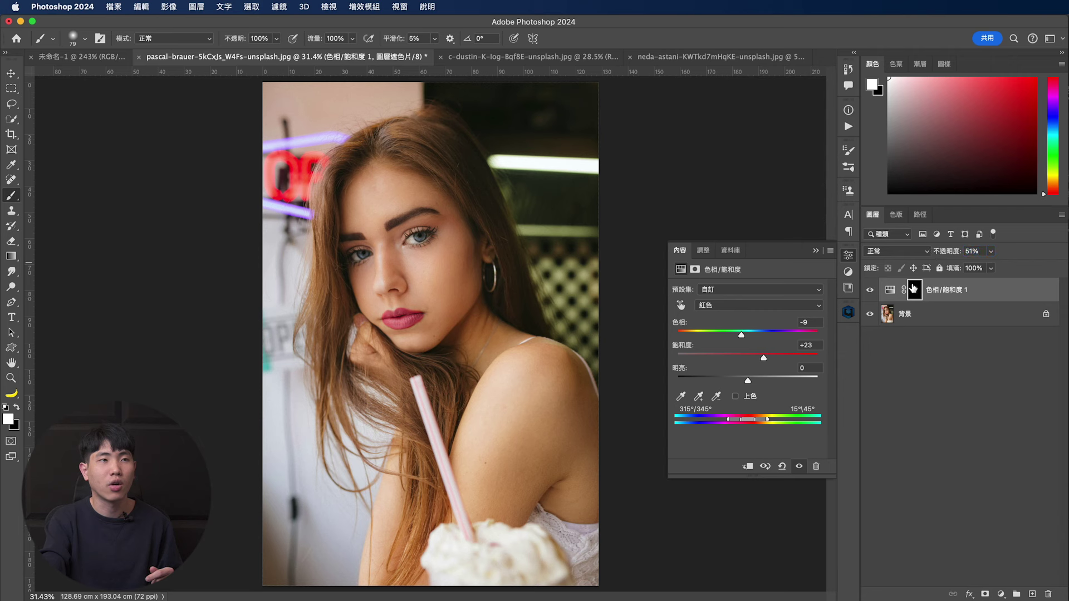
click(873, 291)
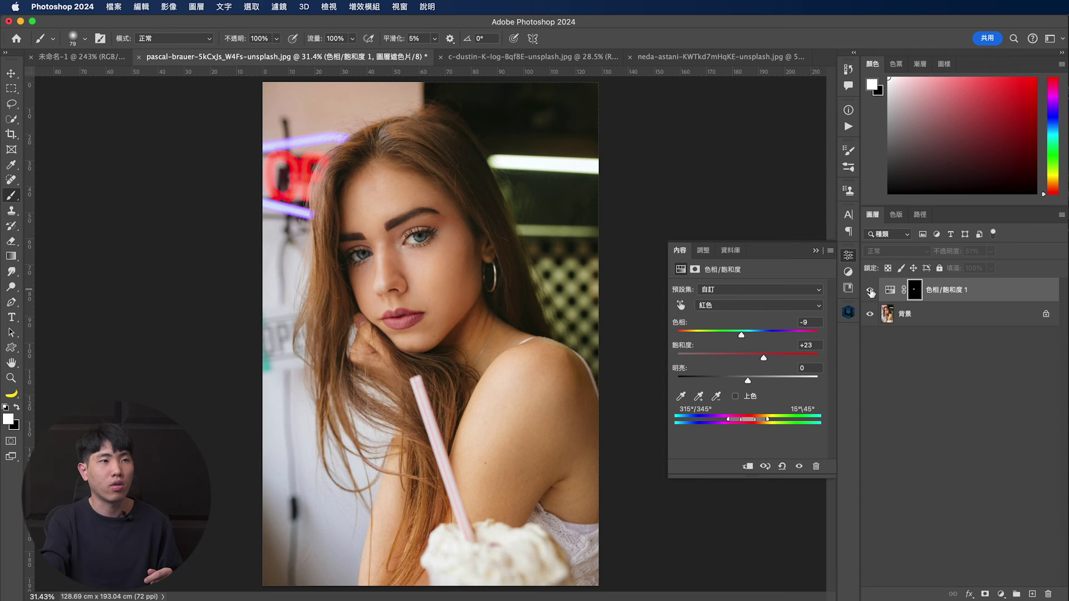
click(871, 290)
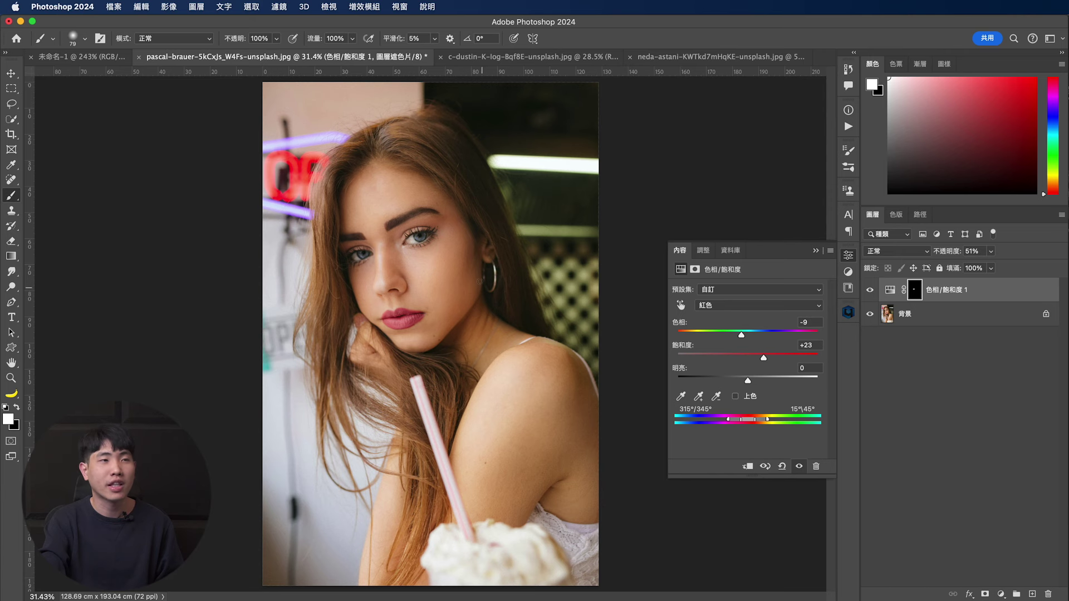
Open the brush preset picker over the portrait and view the General Brushes presets.
right_click(446, 281)
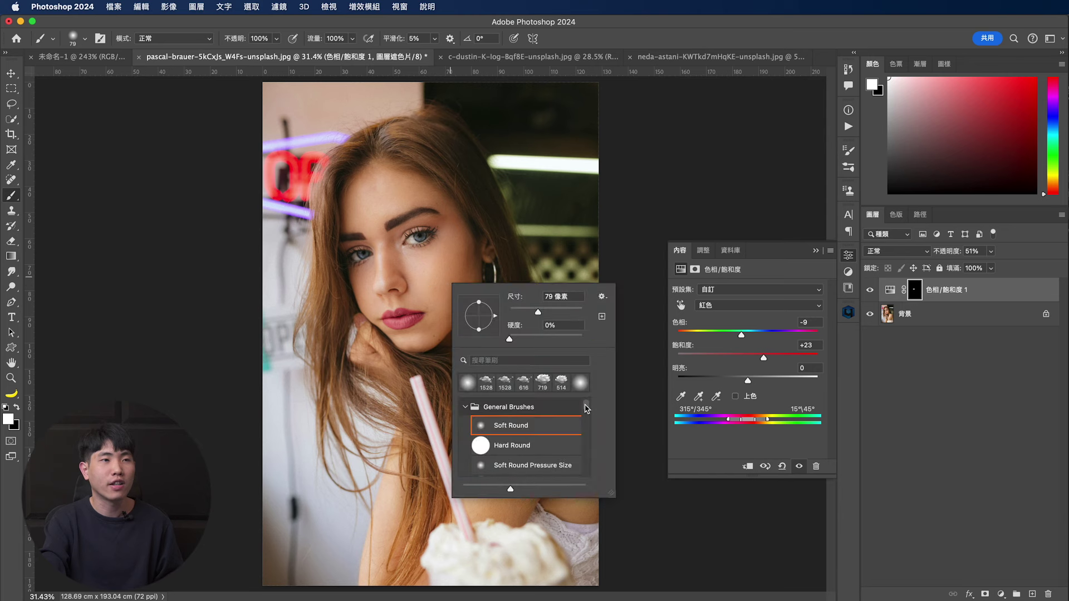
mouse_move(586, 408)
mouse_down()
mouse_move(589, 448)
mouse_move(589, 408)
mouse_up()
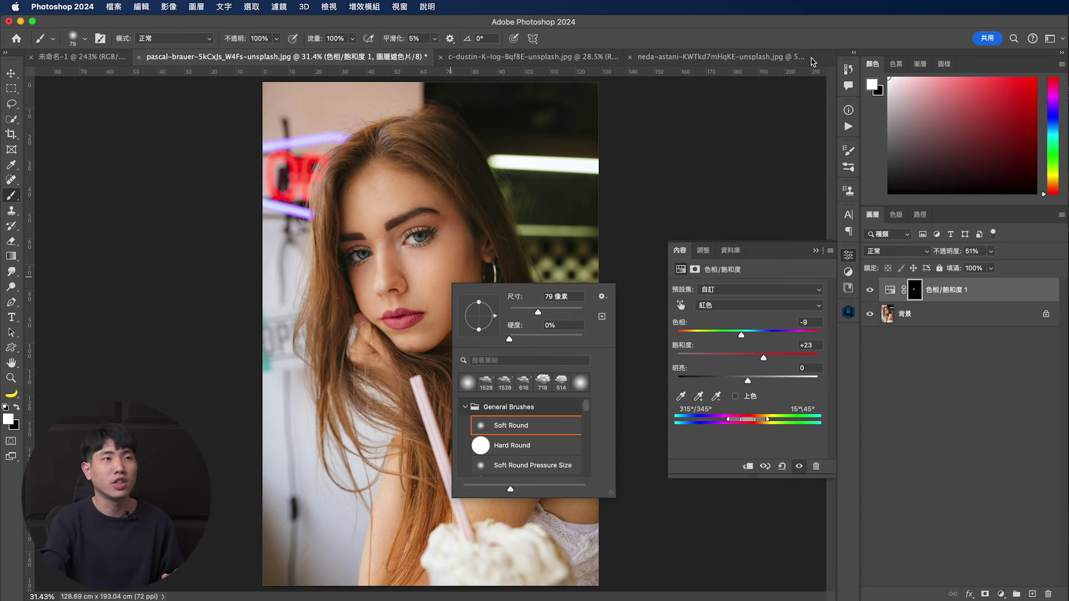
Switch to the cloud photo, desaturate it with 去除飽和度 (Desaturate), and invert its tones.
click(565, 56)
click(565, 56)
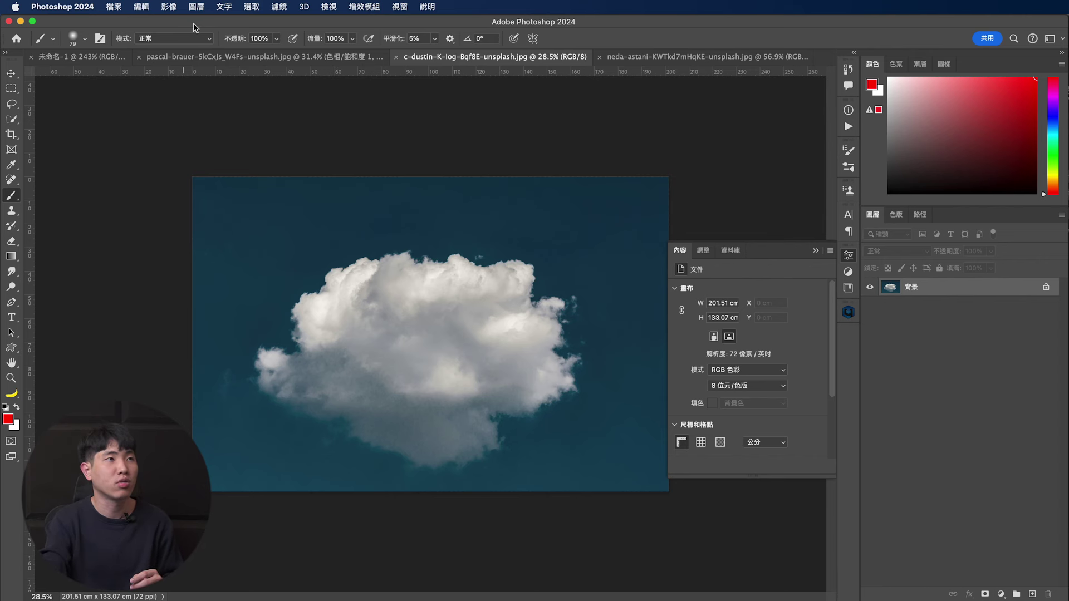
click(174, 8)
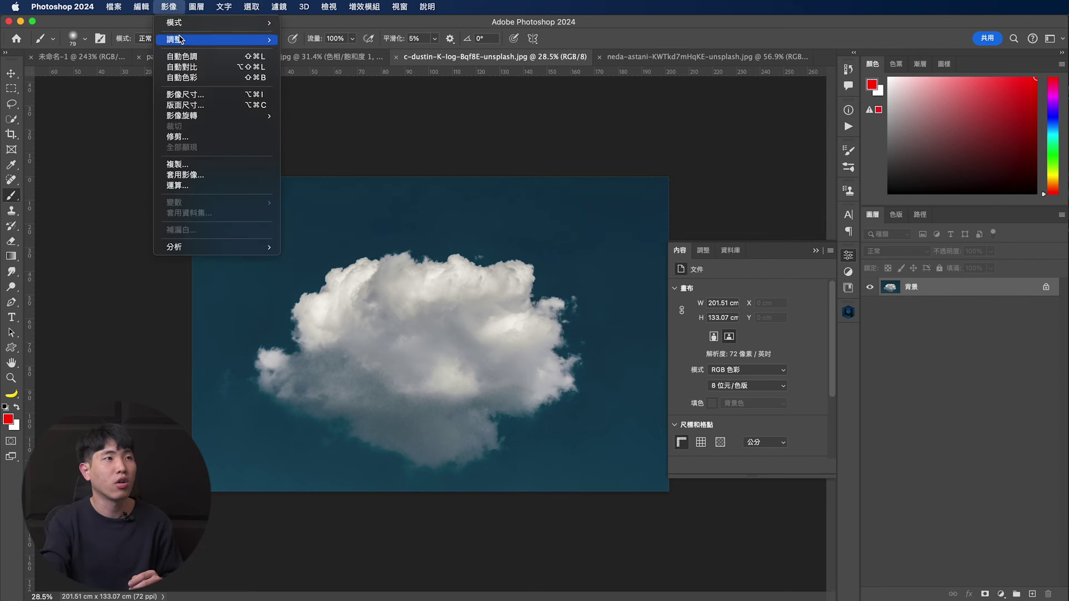
mouse_move(214, 45)
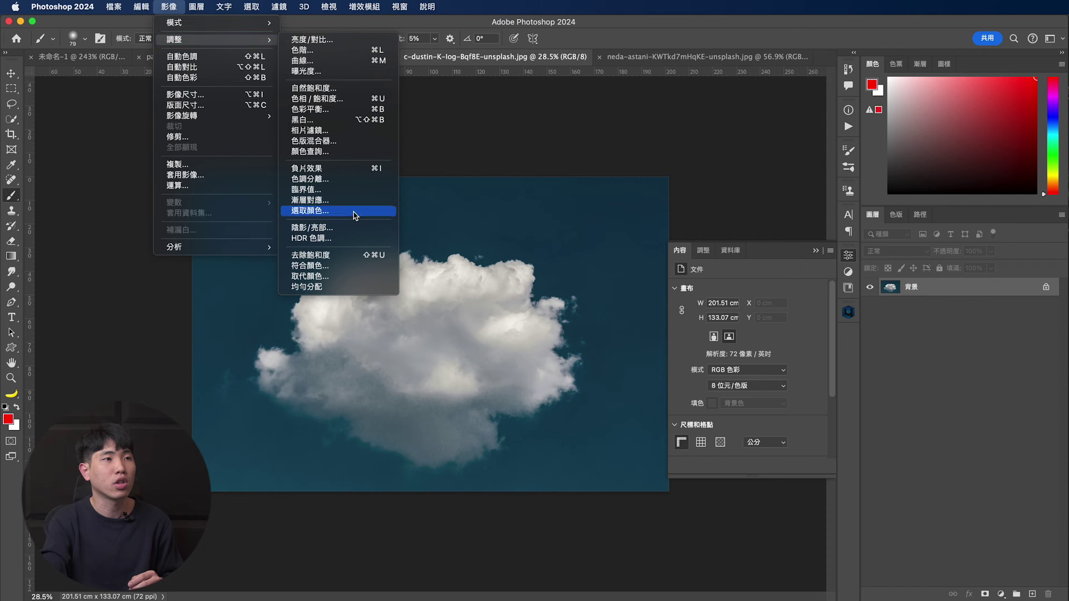
click(382, 256)
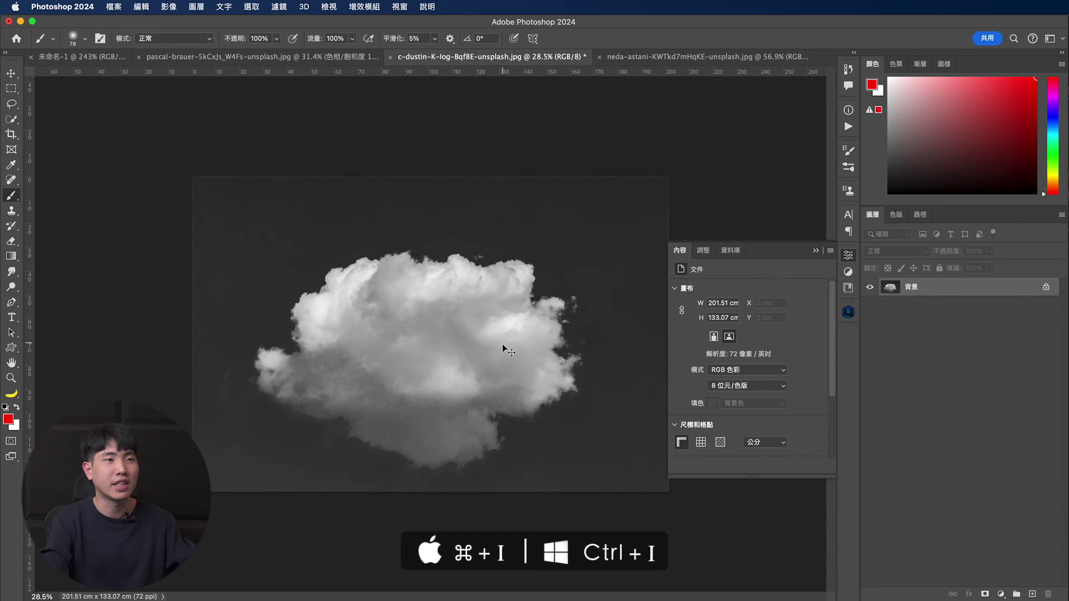
key(super+i)
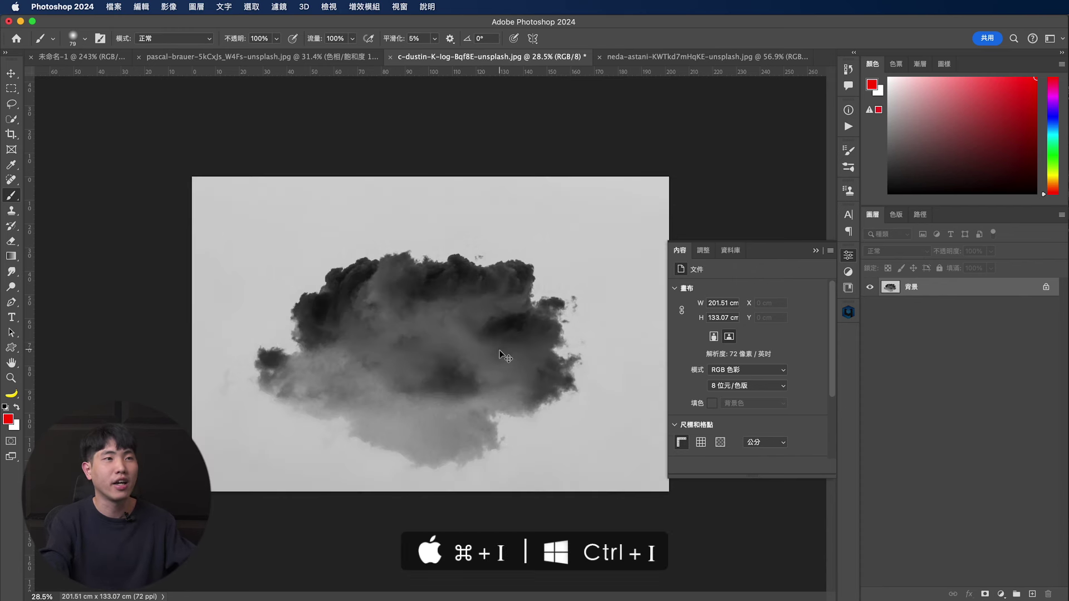
Add a 曲線 (Curves) adjustment, pull the white point inward until the background turns white, and set the black point's input to 7.
click(1001, 594)
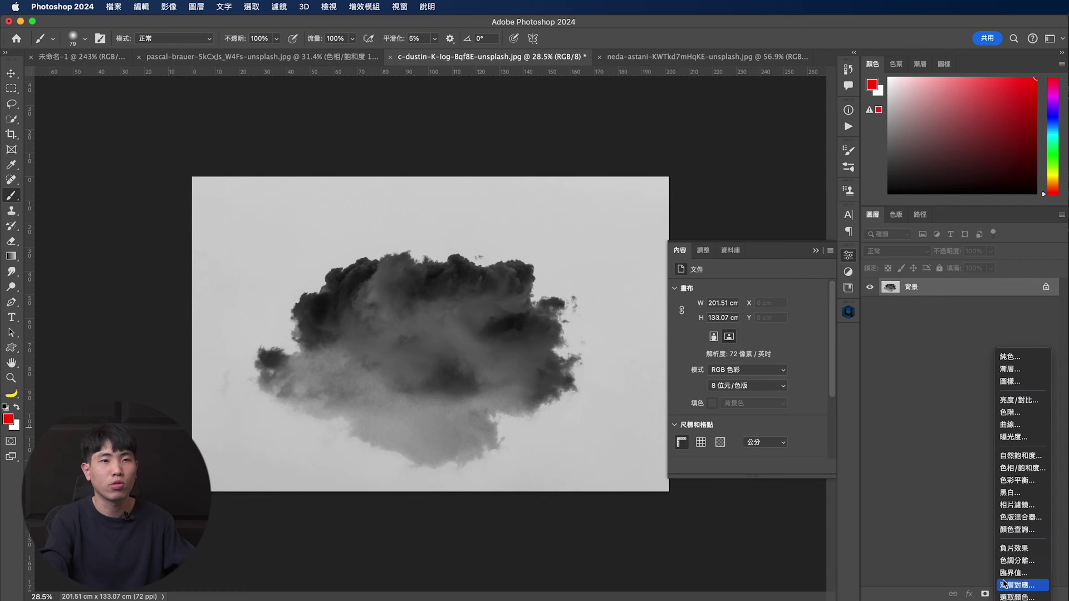
click(1021, 426)
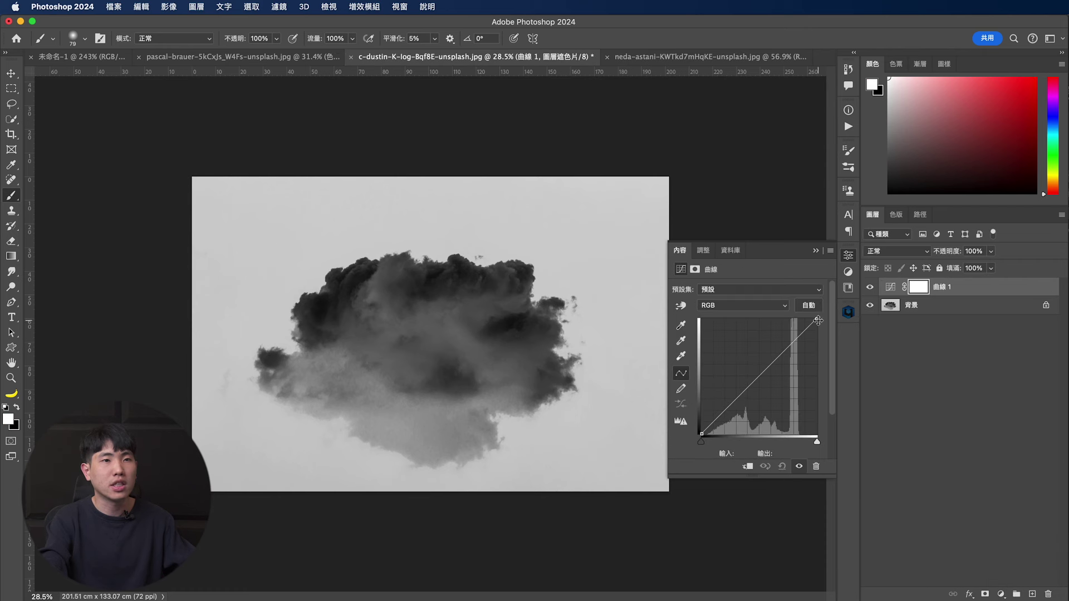
drag(818, 320, 796, 318)
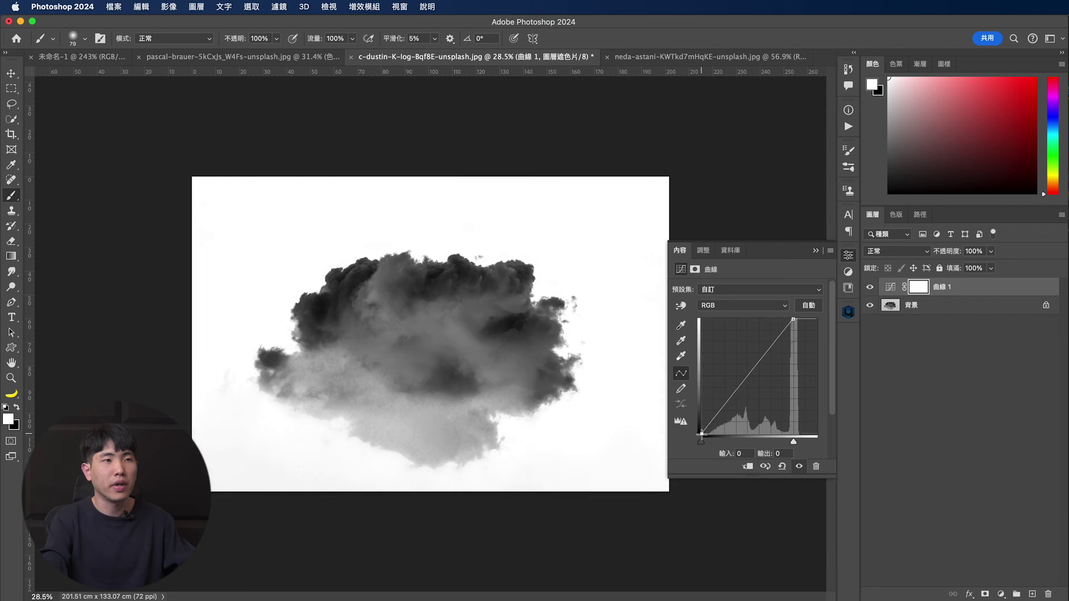
drag(702, 434, 705, 433)
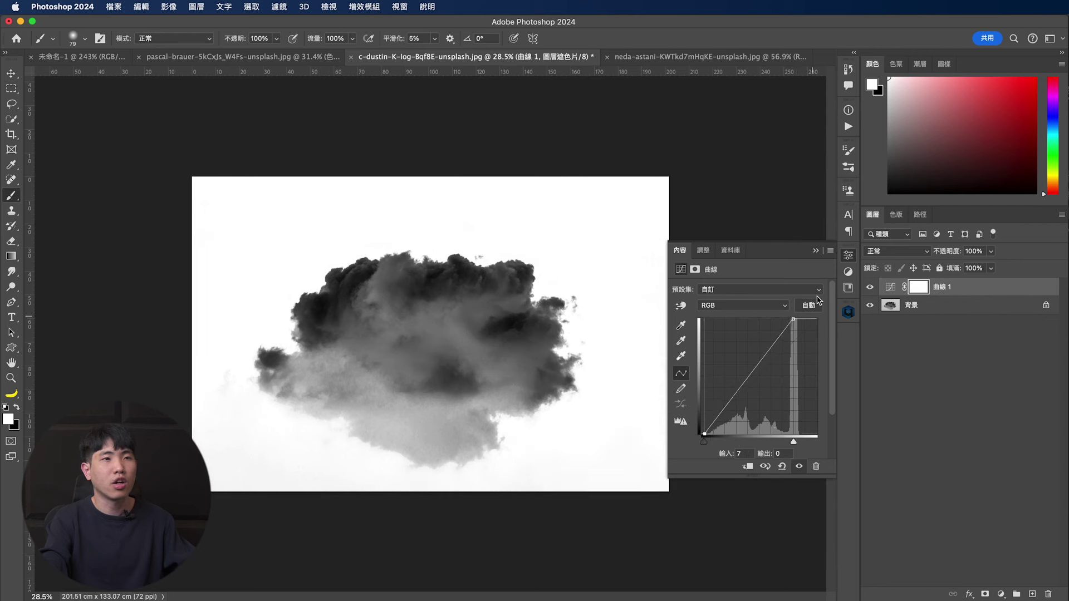
Collapse the Curves properties and stamp all visible layers into a new layer above the adjustment.
click(816, 252)
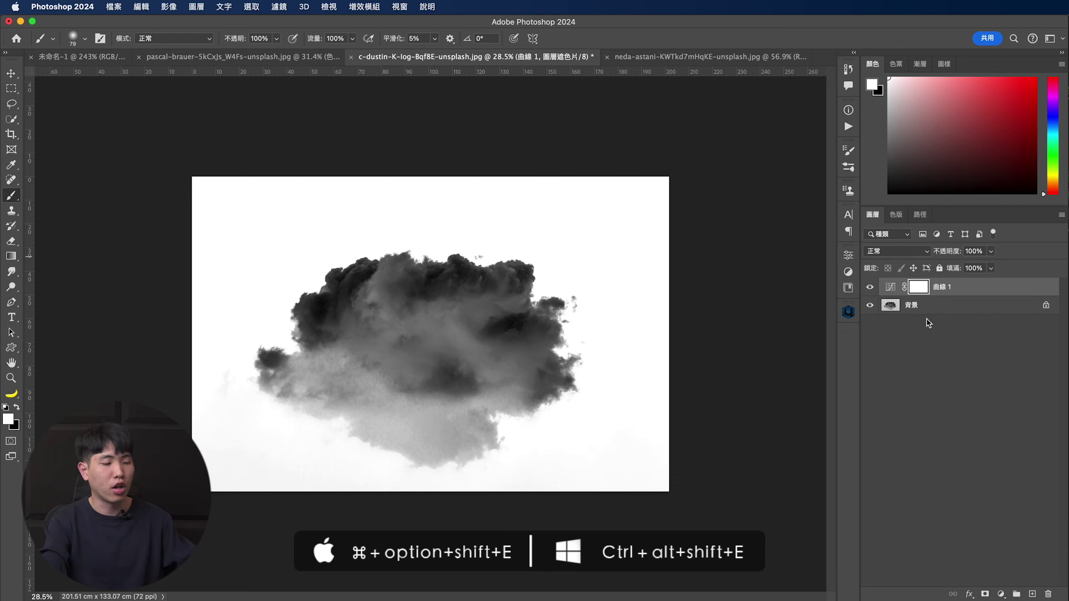
key(super+alt+shift+e)
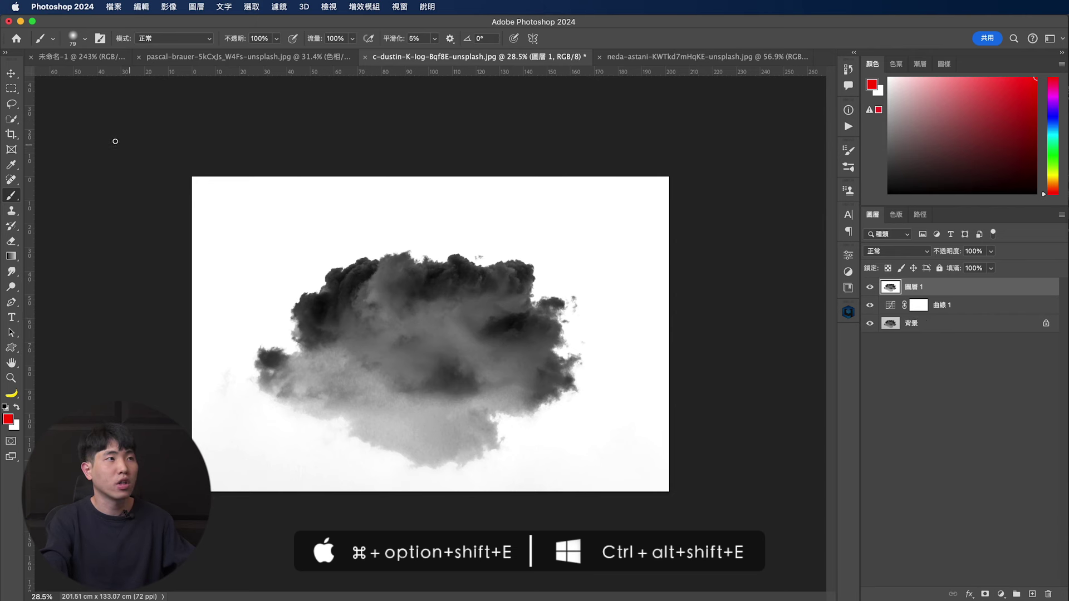
Marquee a rectangle around the dark cloud and define it as a brush preset named 雲.
click(11, 90)
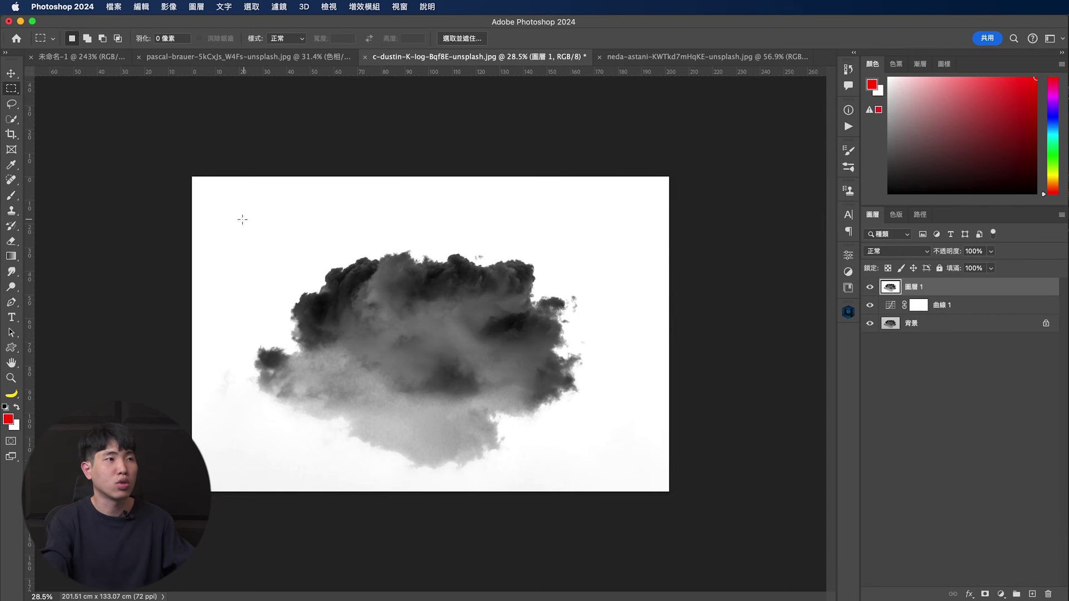
drag(235, 214, 615, 480)
click(141, 7)
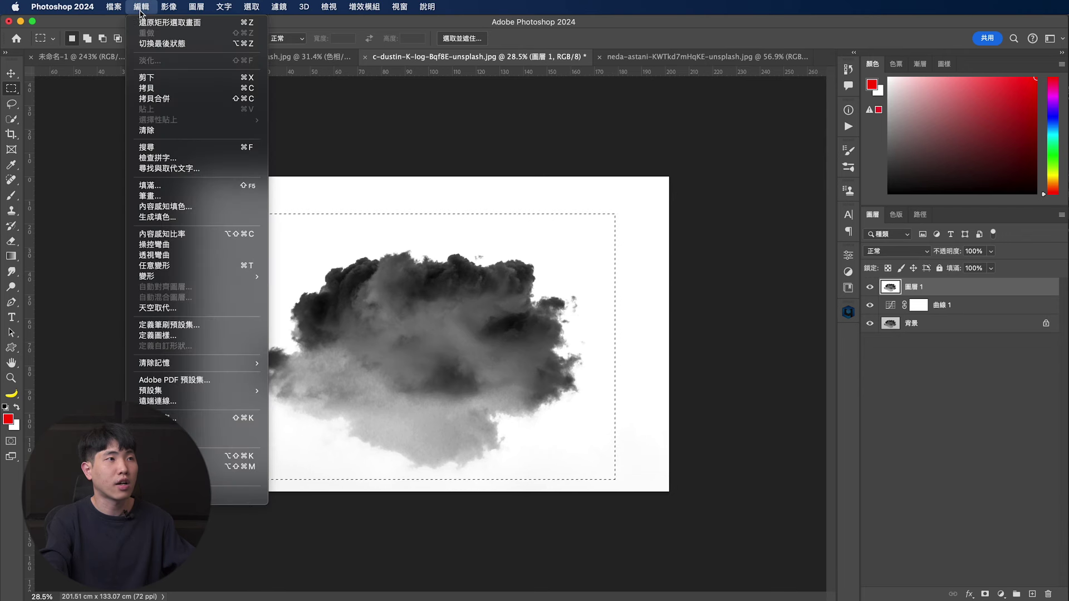
click(204, 323)
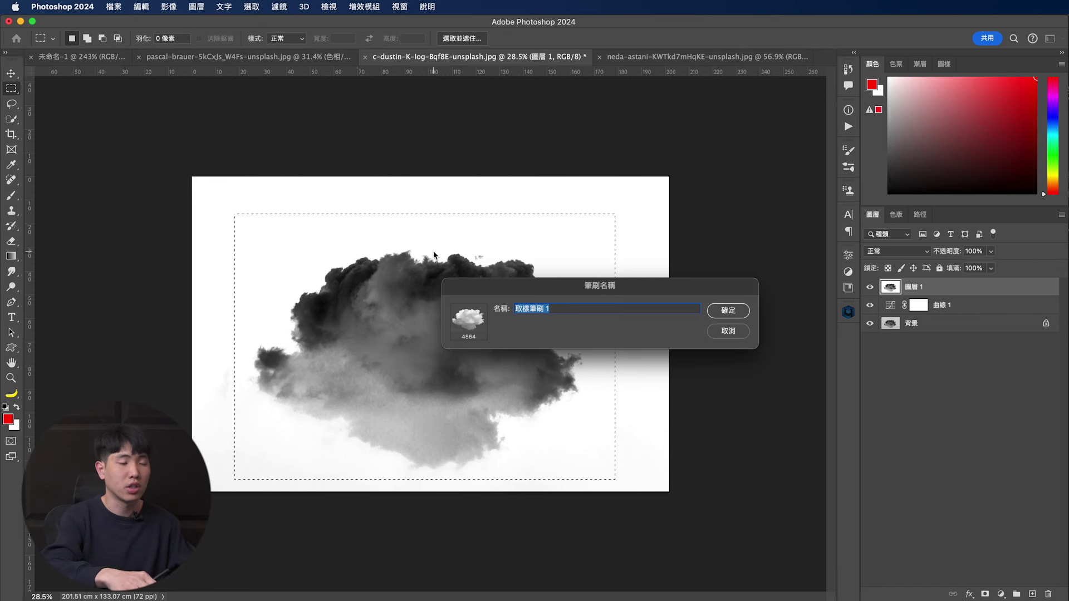
text(ㄇ)
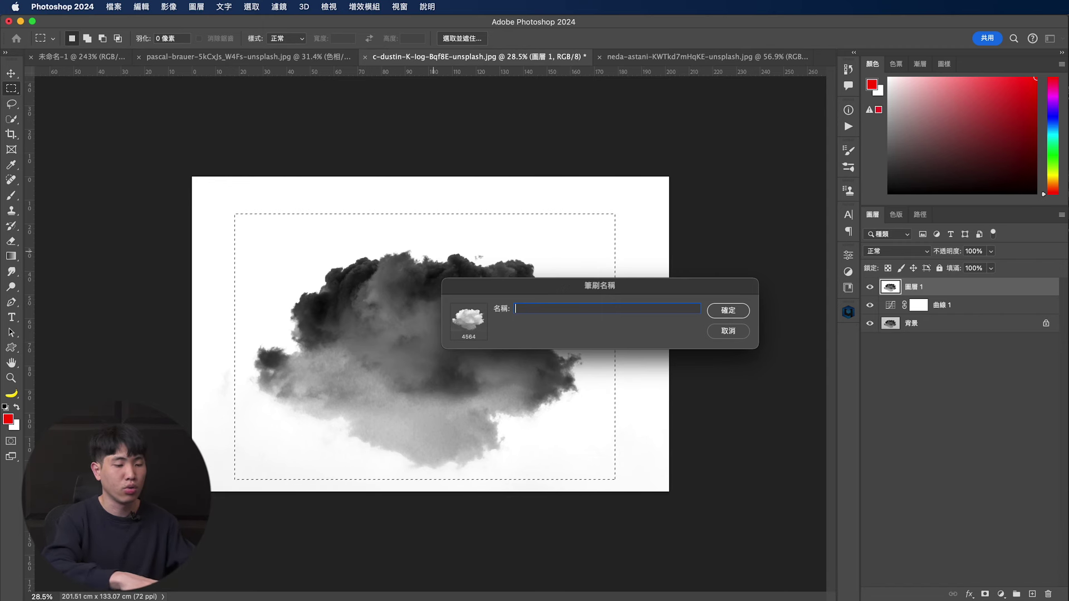
text(雲)
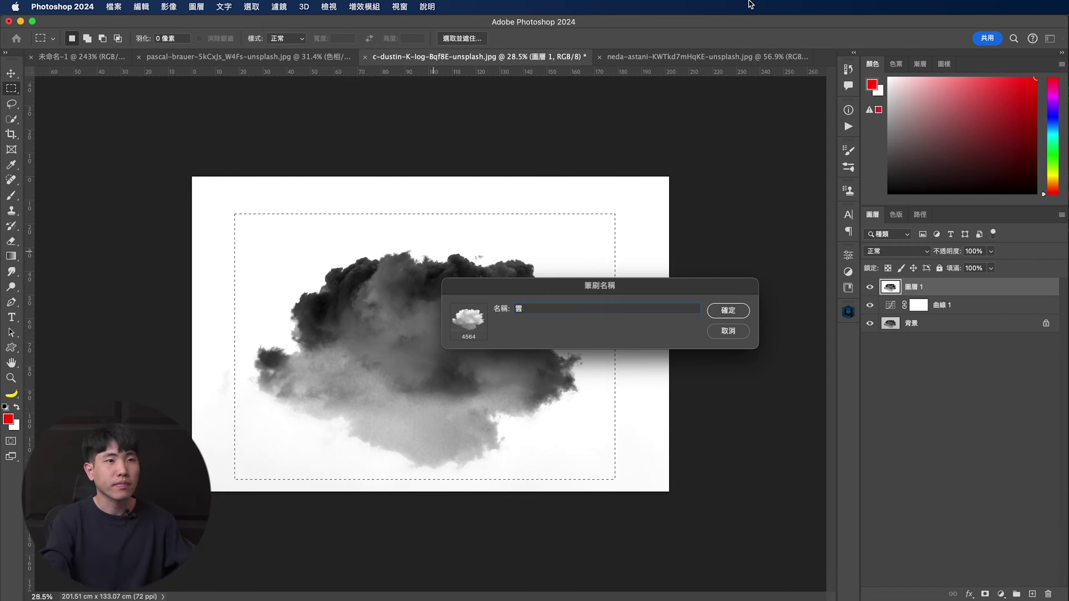
click(729, 312)
Switch to the landscape photo with the Brush tool, size the cloud brush to 719 px and make white the foreground colour.
key(b)
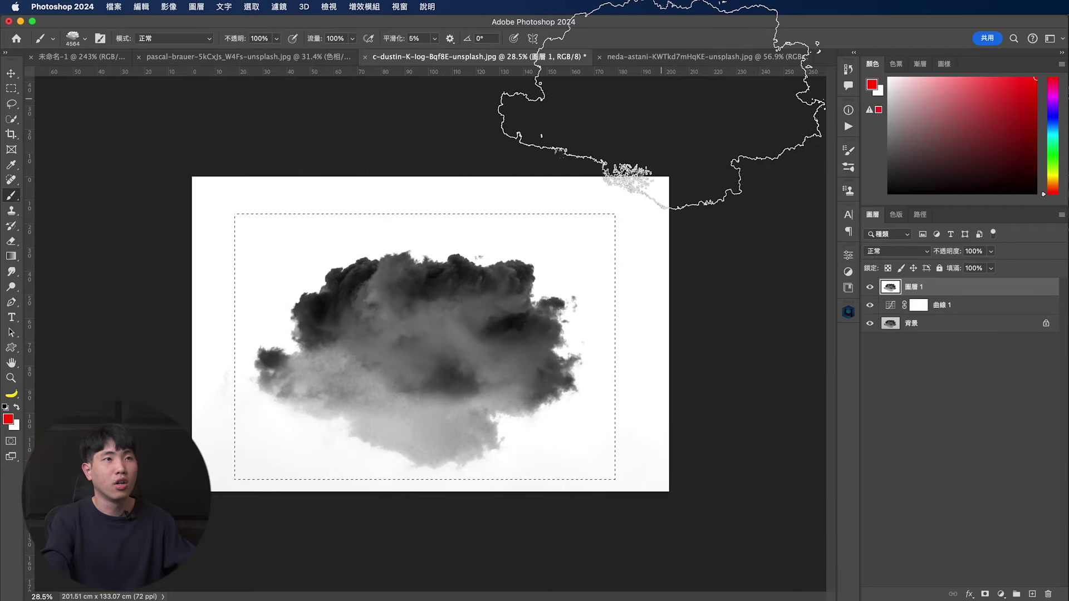
click(689, 58)
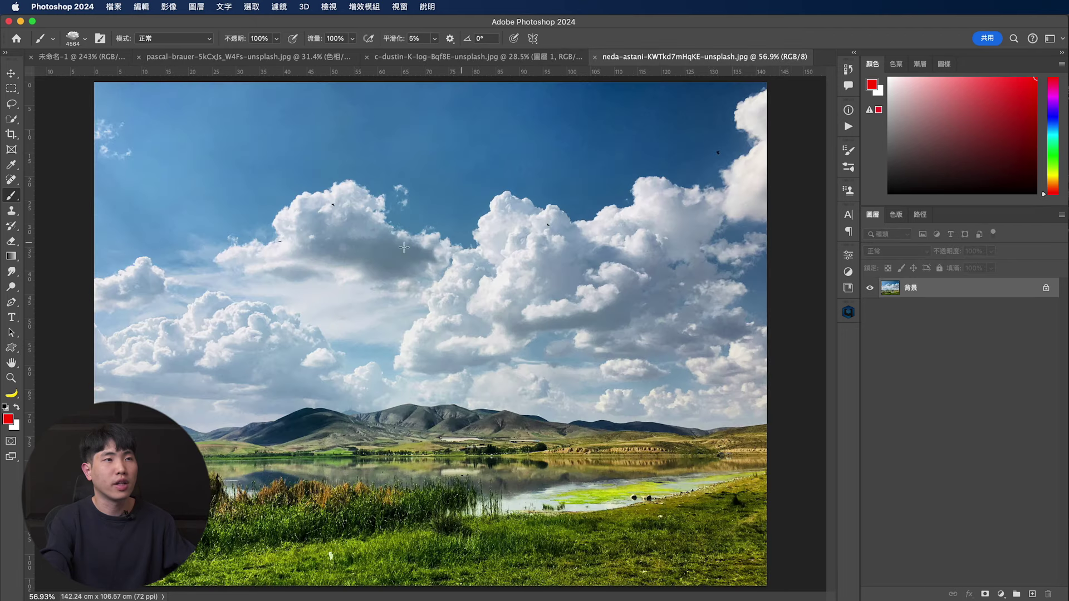
drag(560, 179, 548, 203)
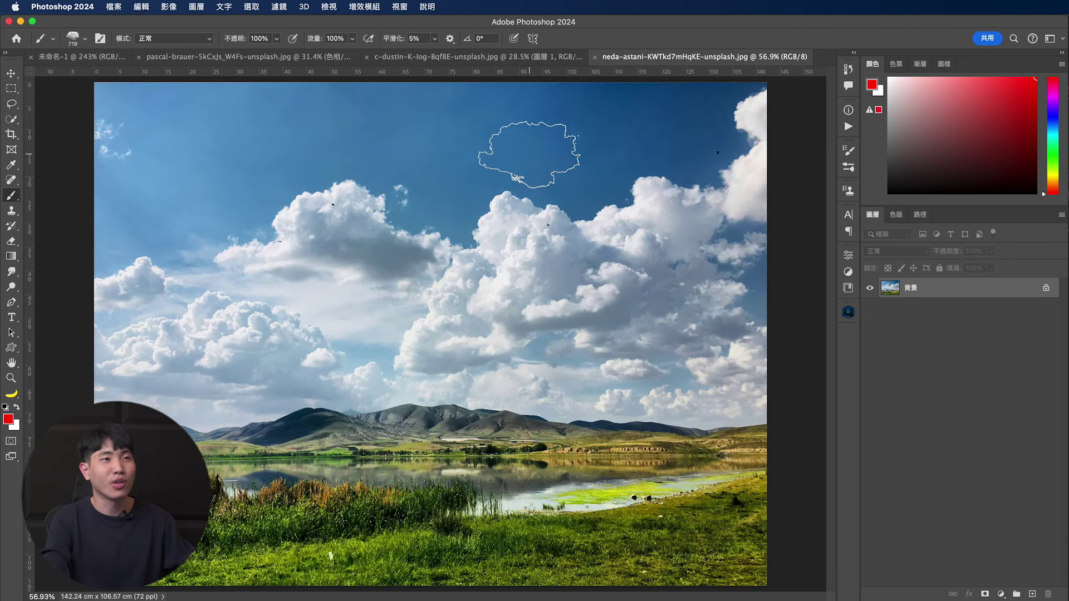
click(18, 408)
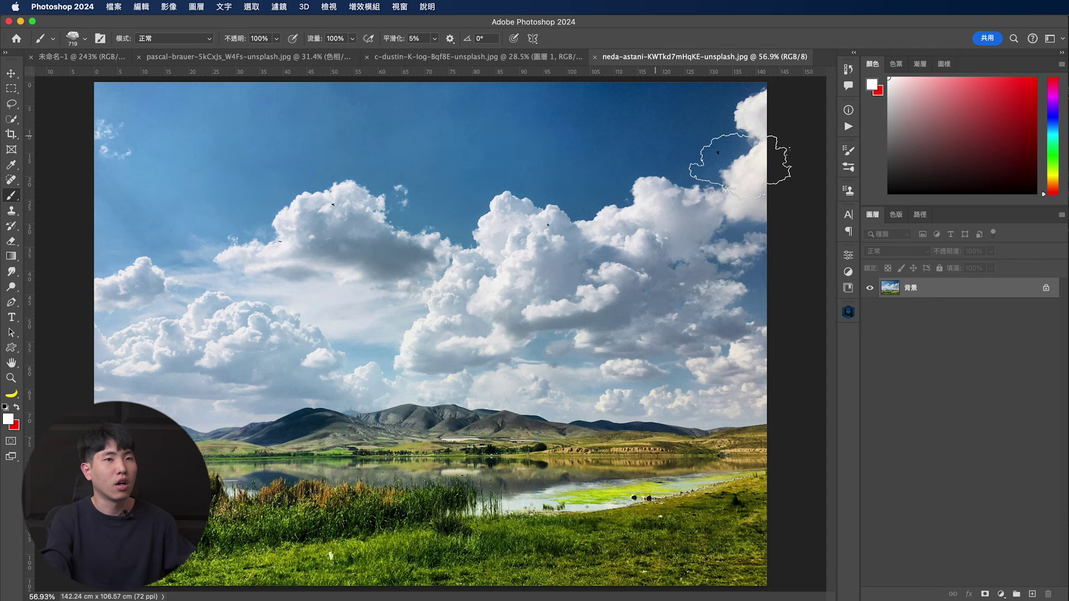
Add a new layer and stamp two white clouds in the blue sky at the upper left of the landscape.
click(1031, 595)
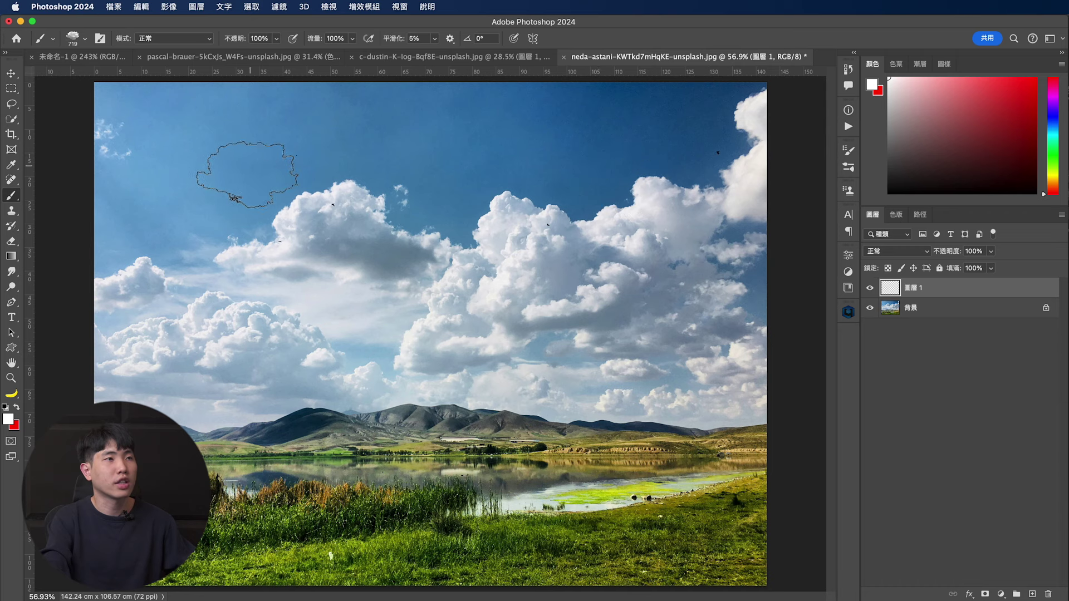
click(212, 182)
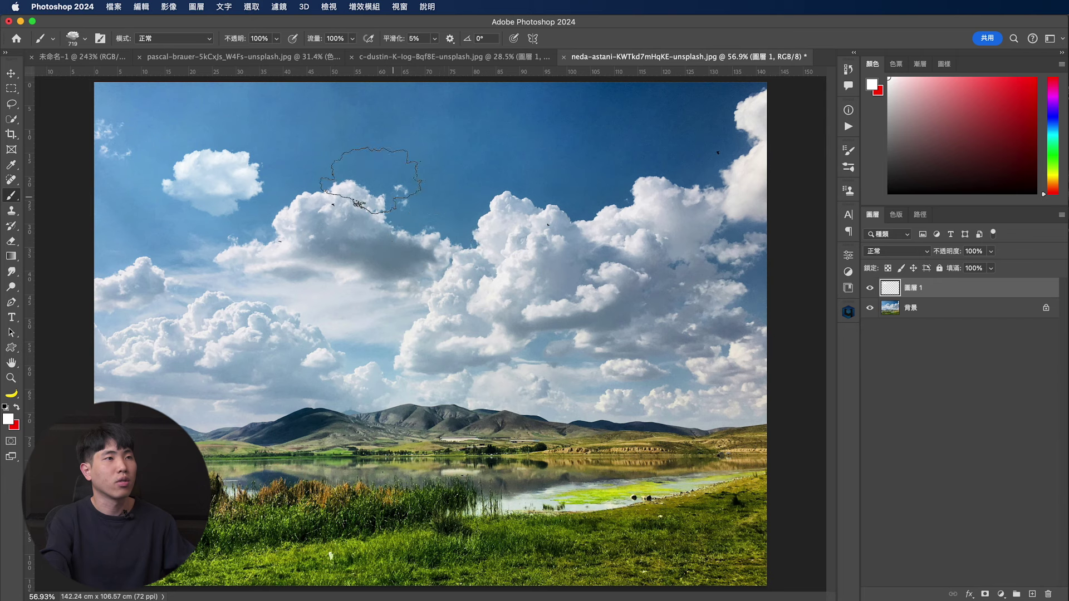
click(342, 147)
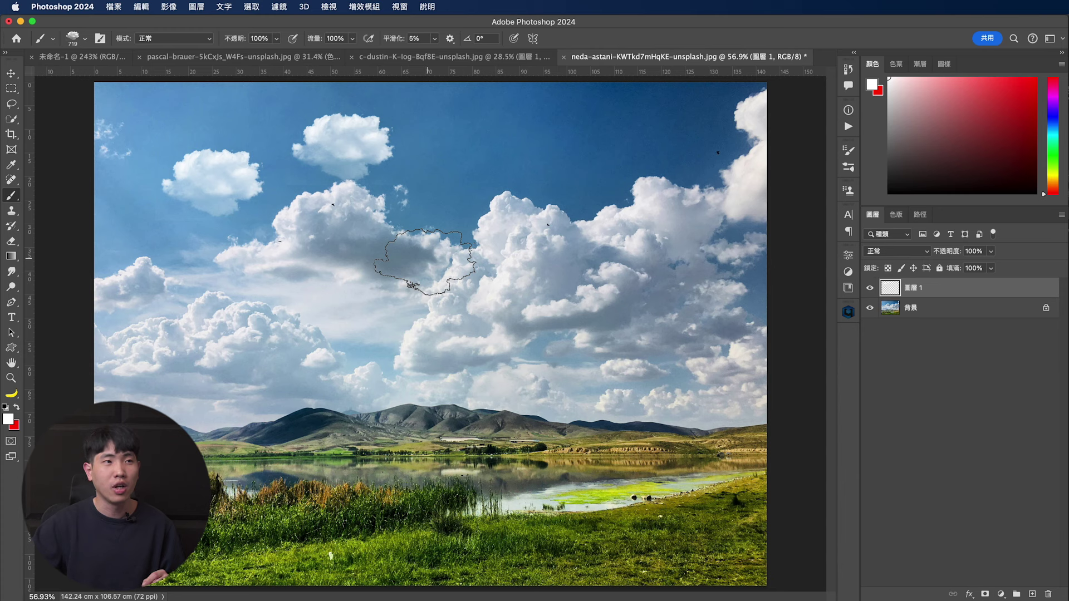
Import the brush file 雲霧.abr into the brush presets.
right_click(424, 262)
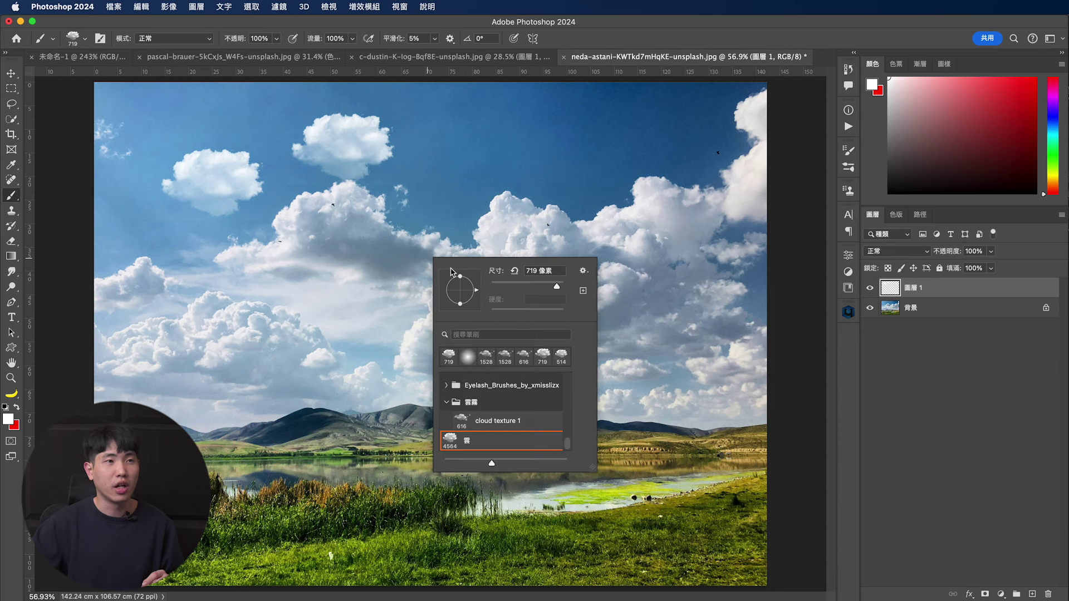
click(583, 273)
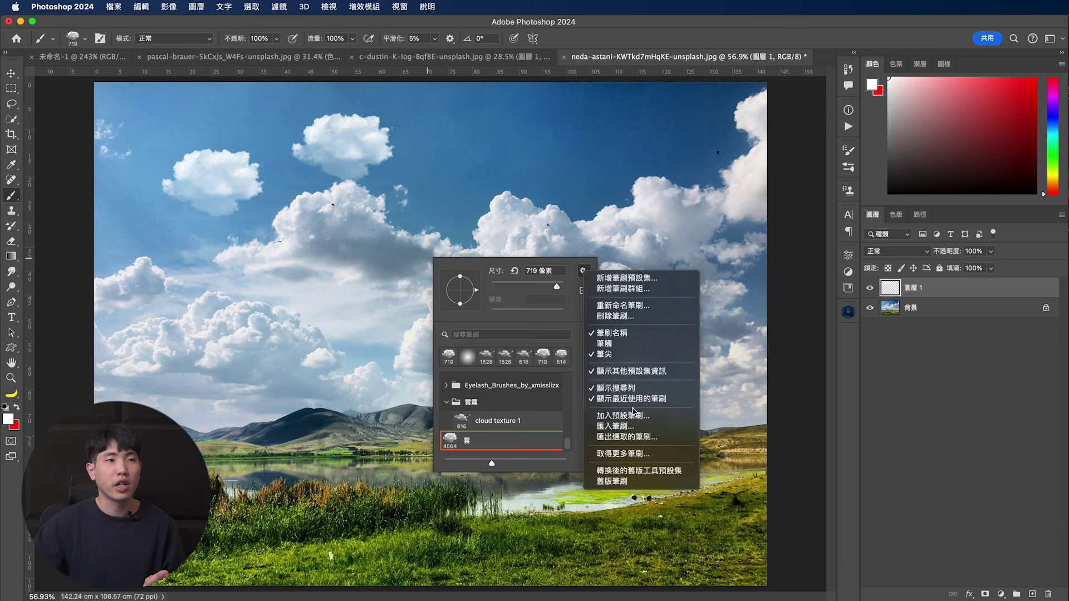
click(630, 428)
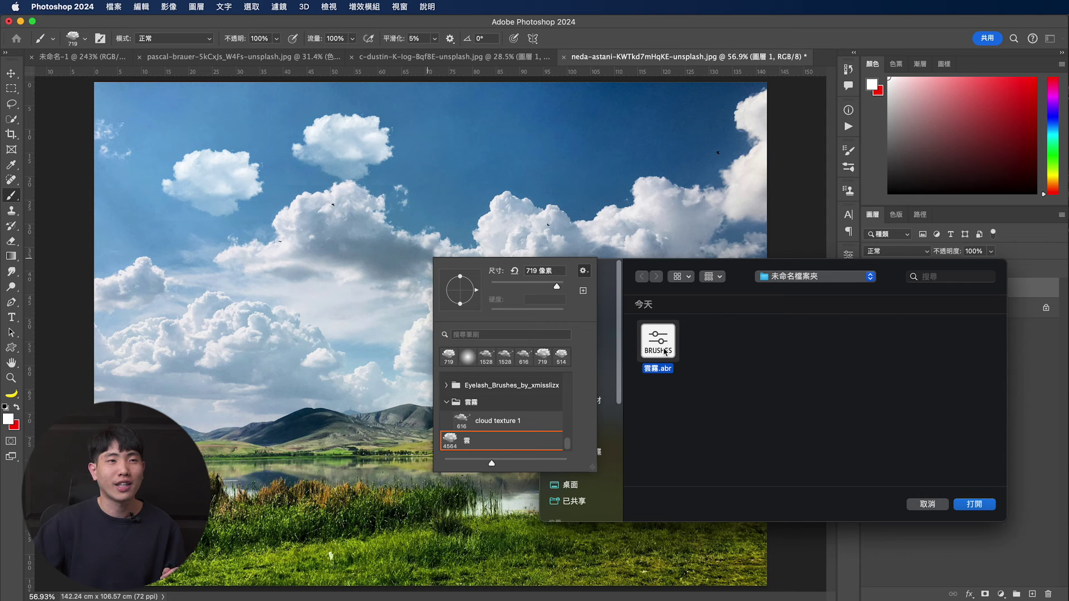
click(978, 508)
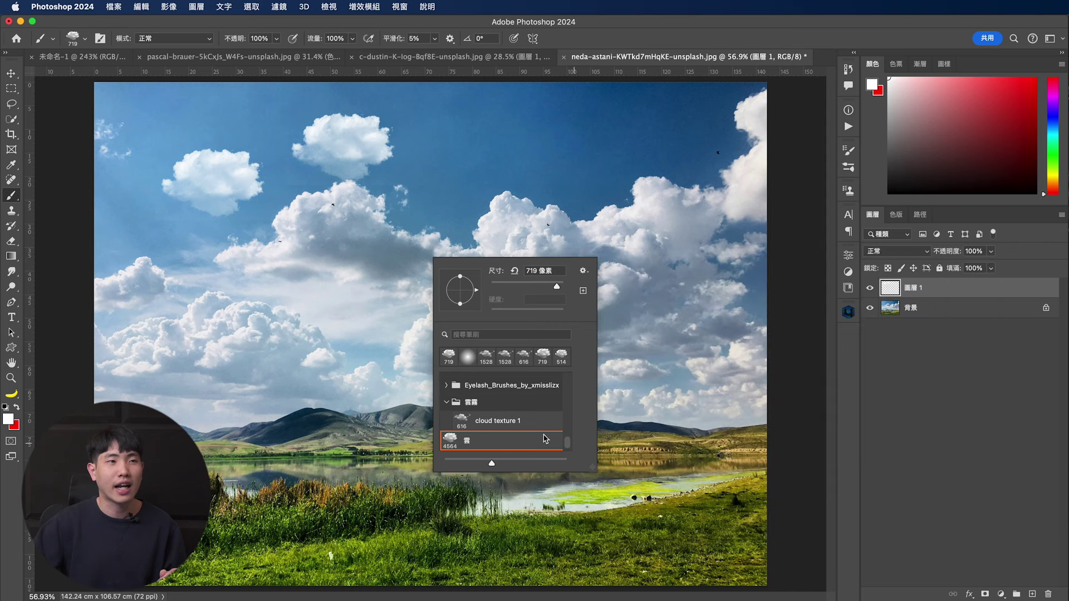
Choose the cloud texture 1 brush at 963 px and 9% flow, and paint faint mist across the grass in the foreground.
scroll(535, 426, down, 1)
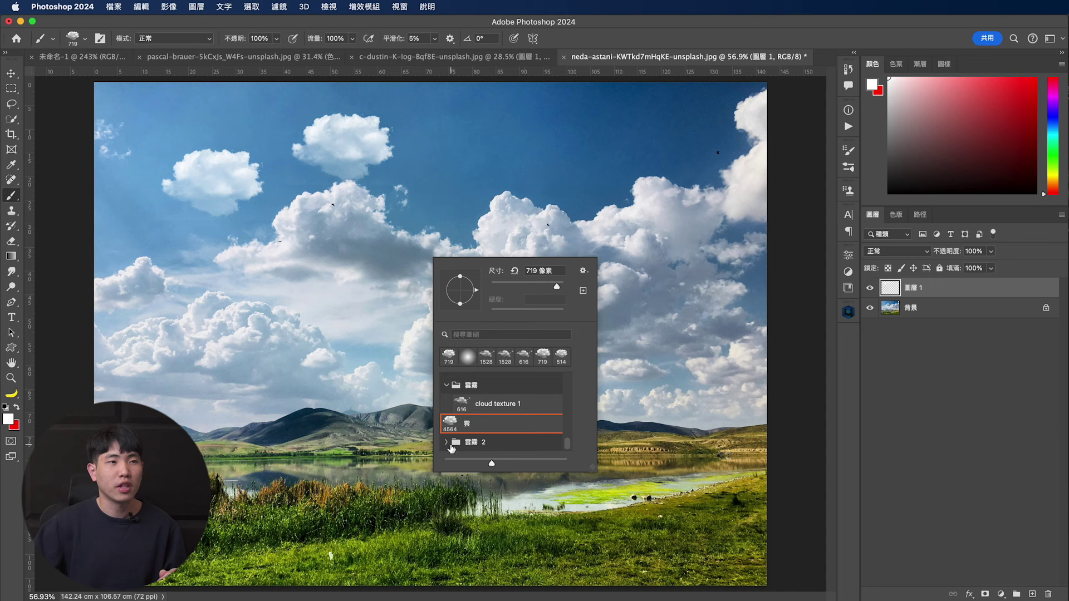
click(470, 411)
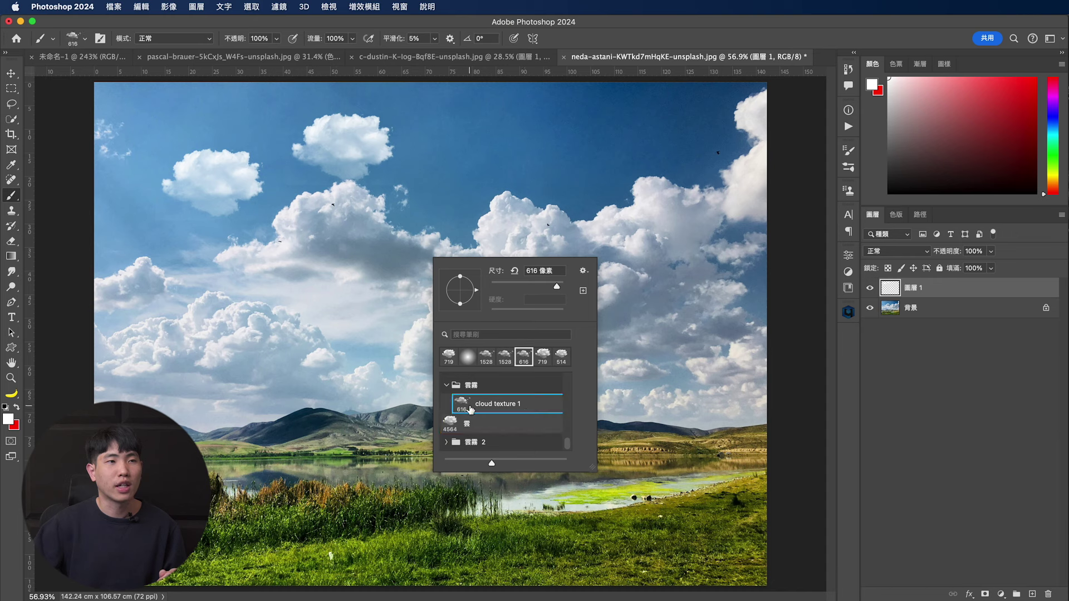
click(881, 287)
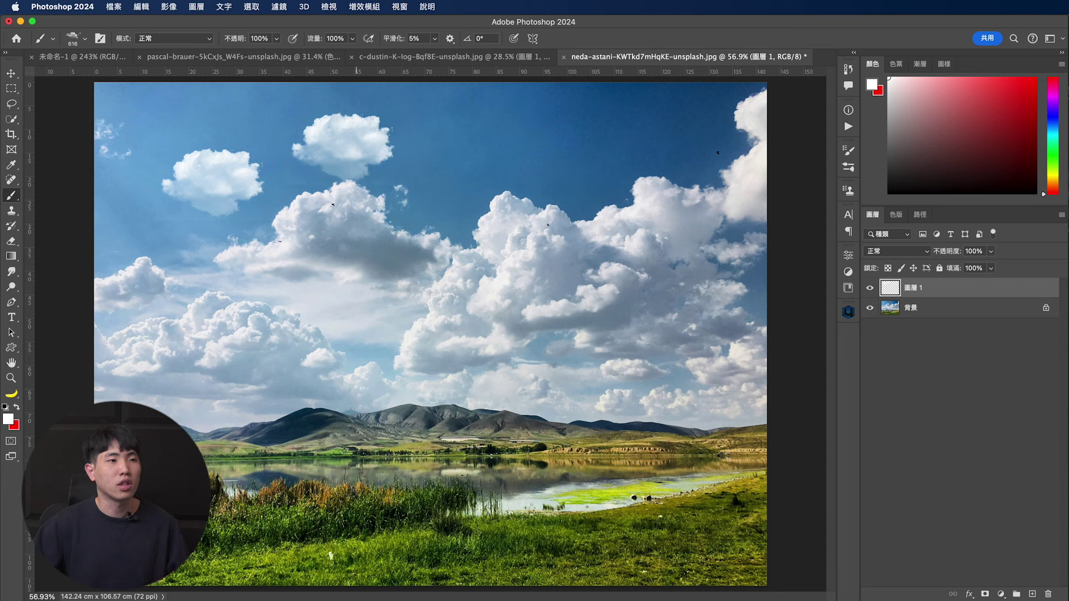
drag(332, 457, 384, 457)
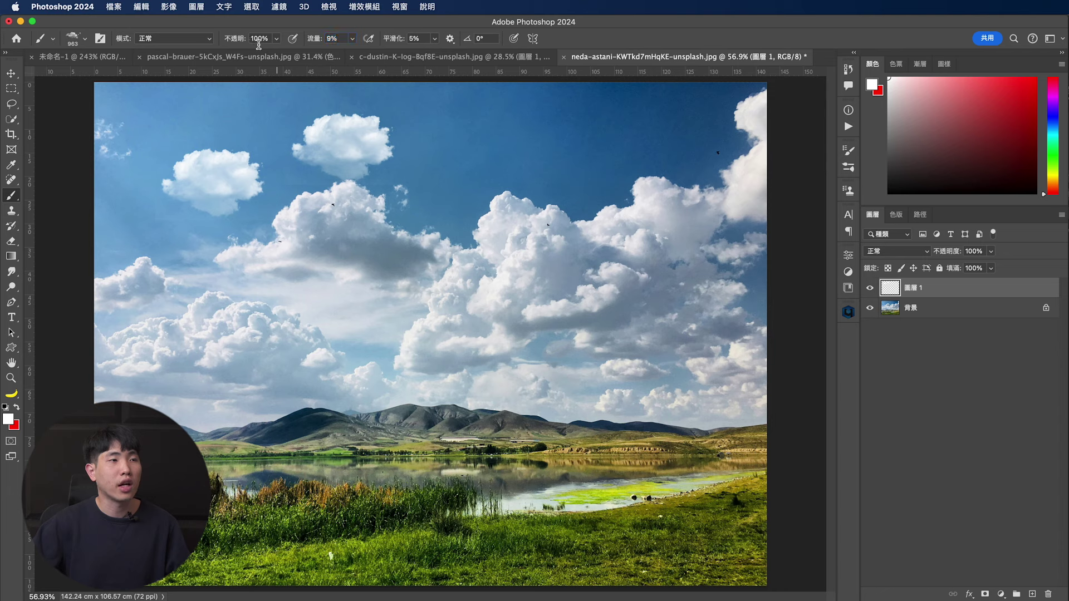
mouse_move(188, 501)
mouse_down()
mouse_move(401, 517)
mouse_move(724, 501)
mouse_up()
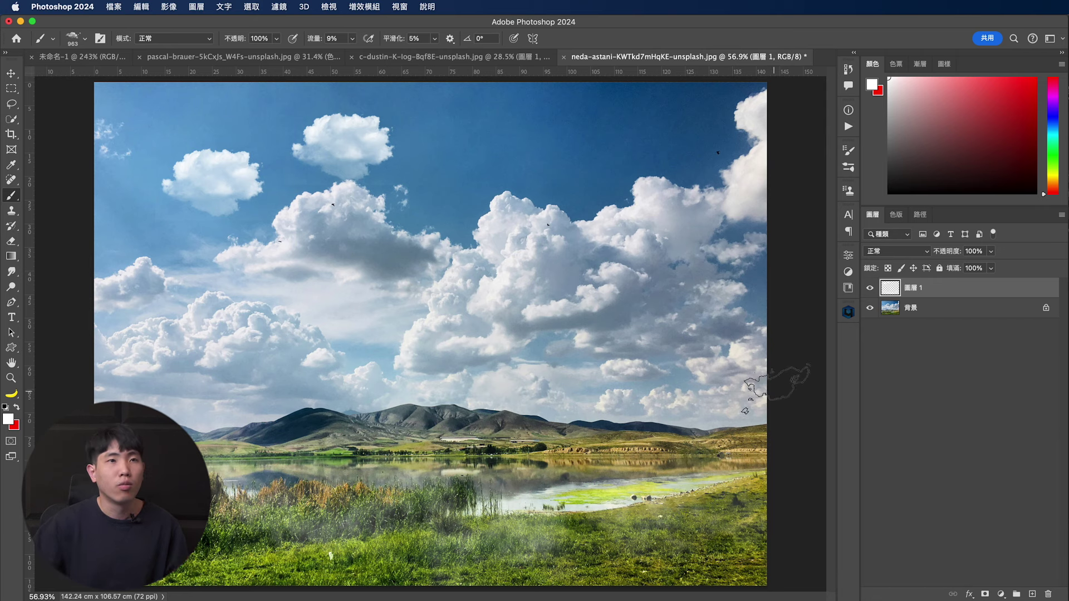
Set the mist brush's tip spacing to 36%, view its 散佈 (Scattering) options, and collapse the brush settings.
click(847, 151)
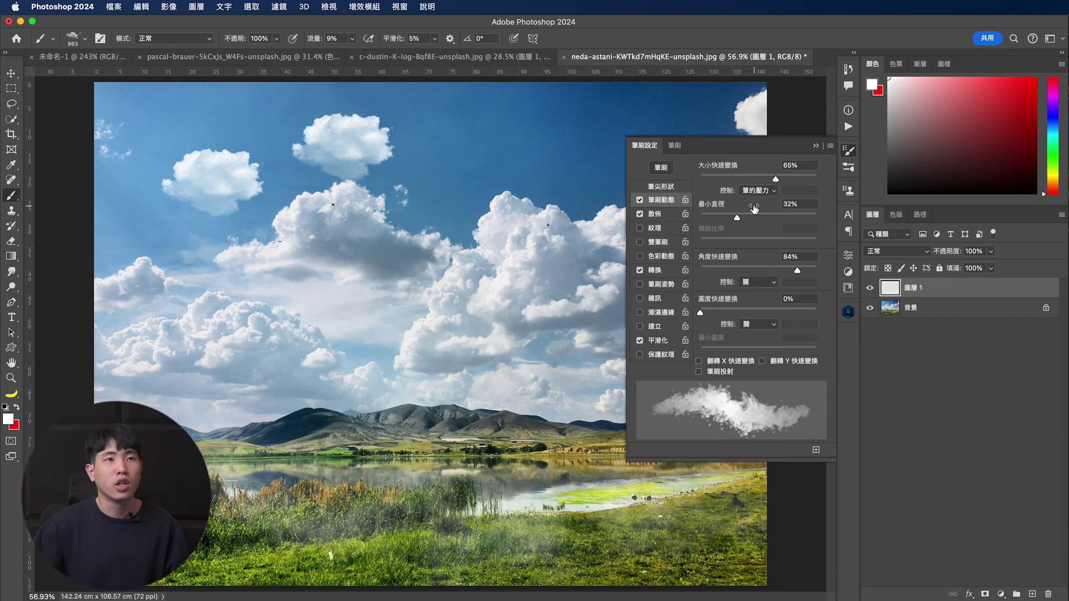
click(671, 187)
drag(716, 354, 723, 355)
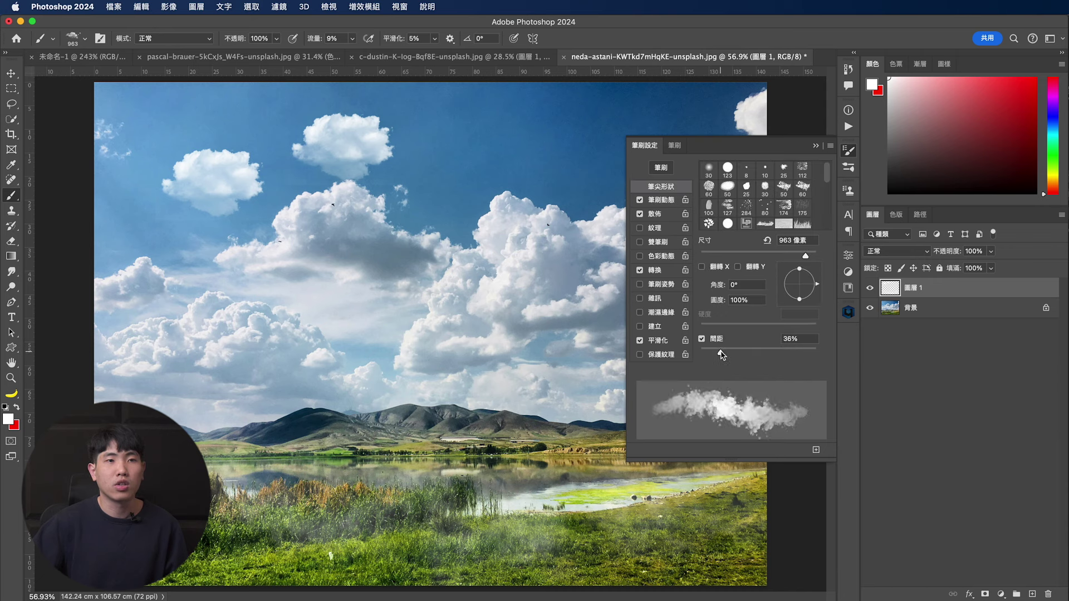
click(668, 215)
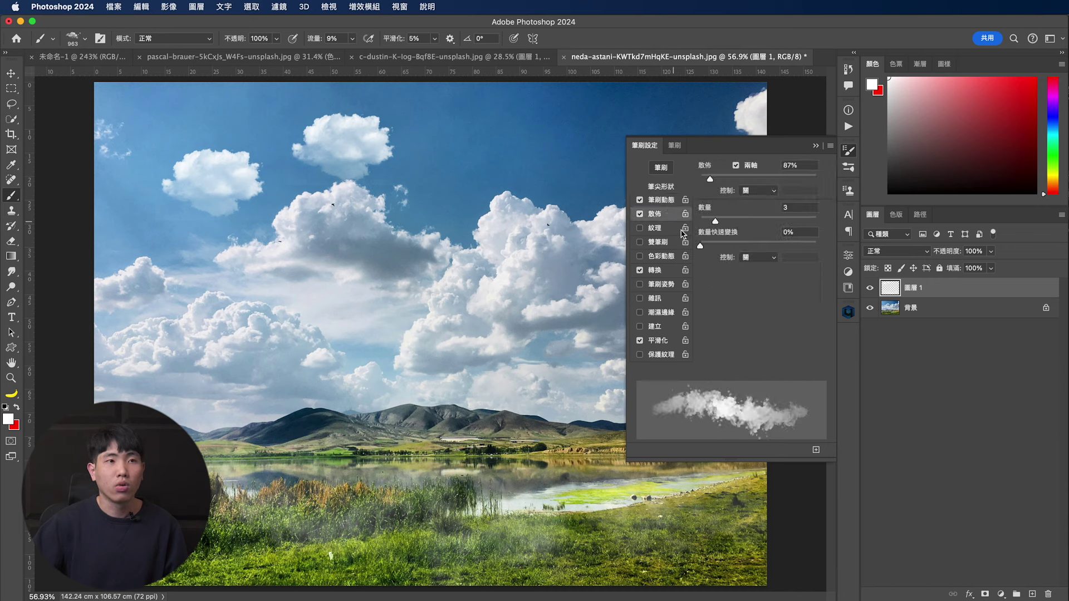
click(816, 147)
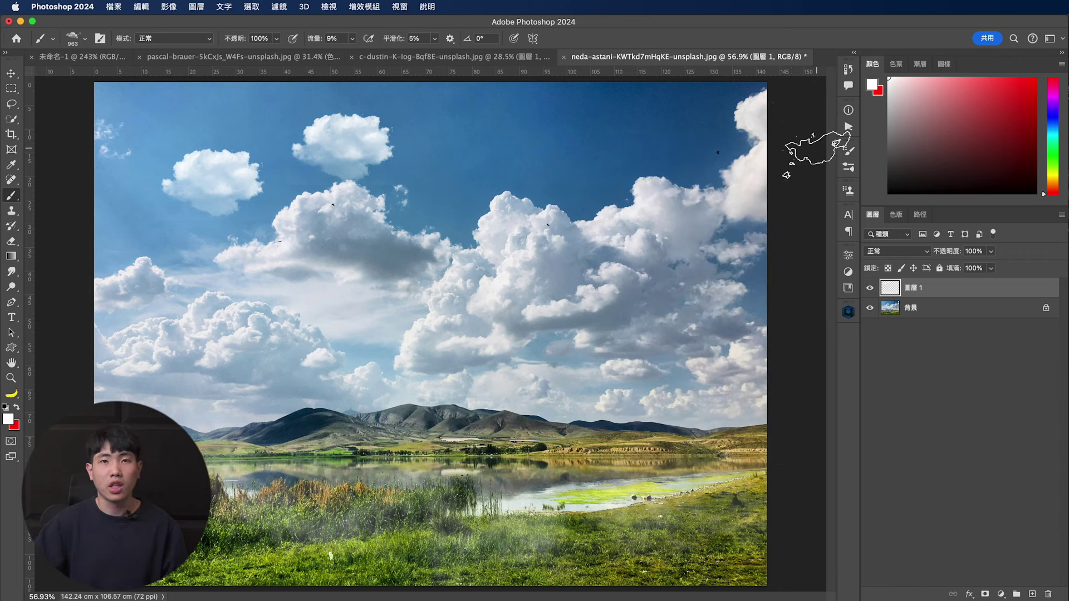